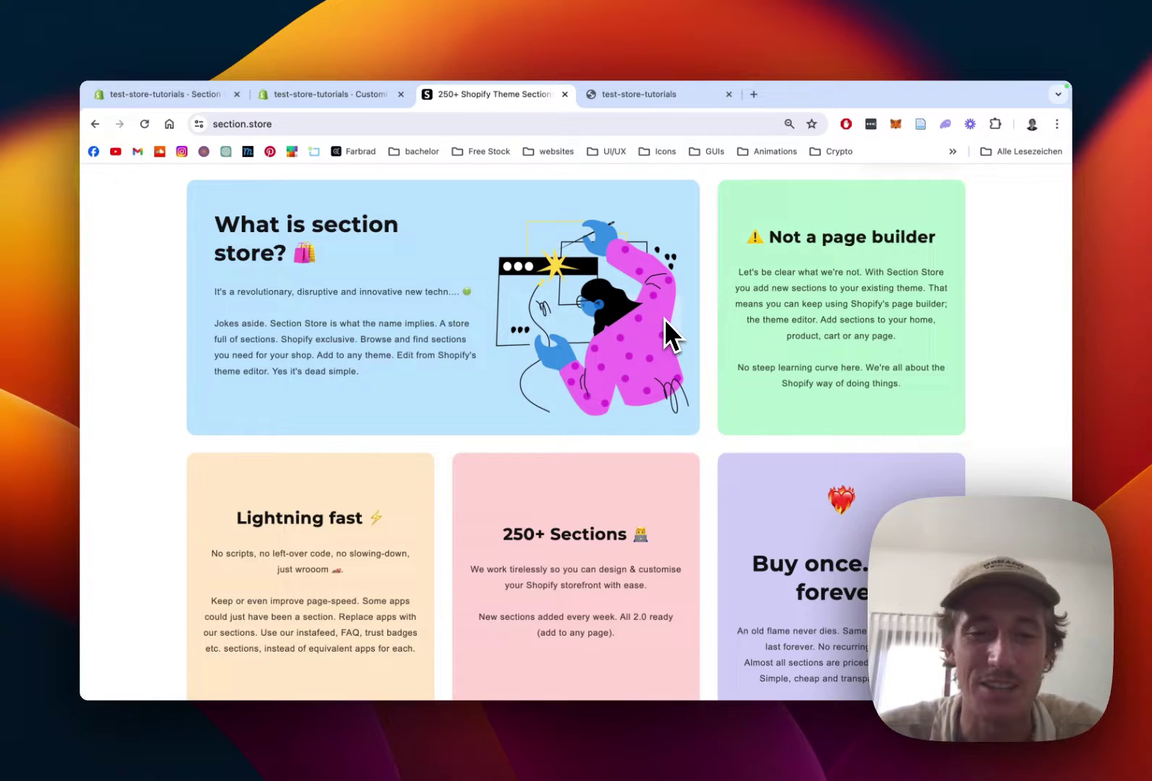
Scroll the section.store features page, then switch to the test-store-tutorials storefront tab
scroll(664, 320, up, 2)
scroll(664, 320, down, 2)
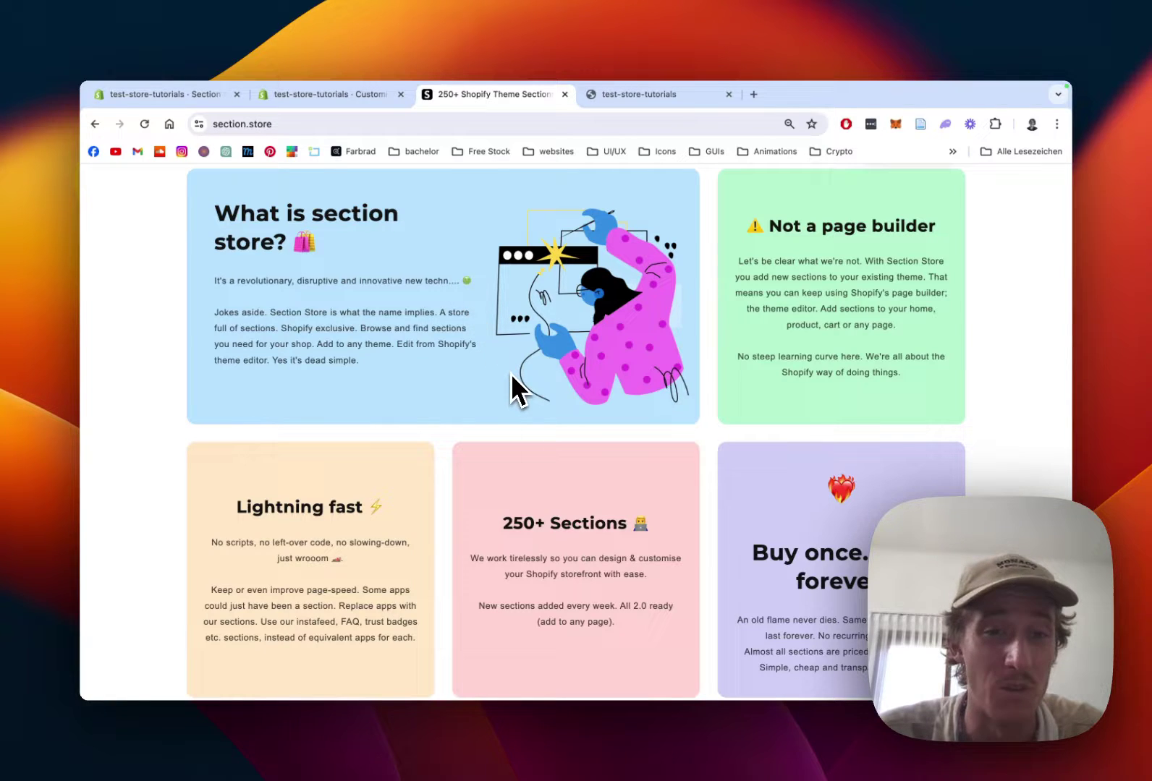
scroll(511, 374, down, 1)
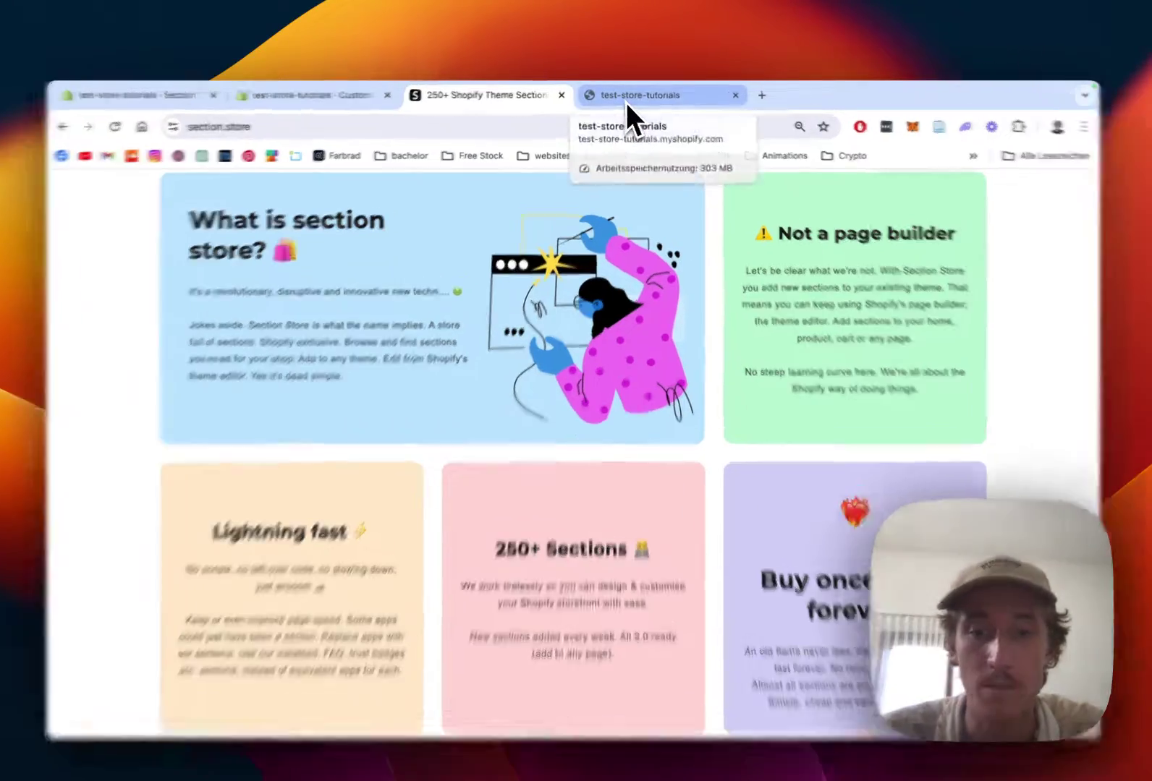
click(625, 102)
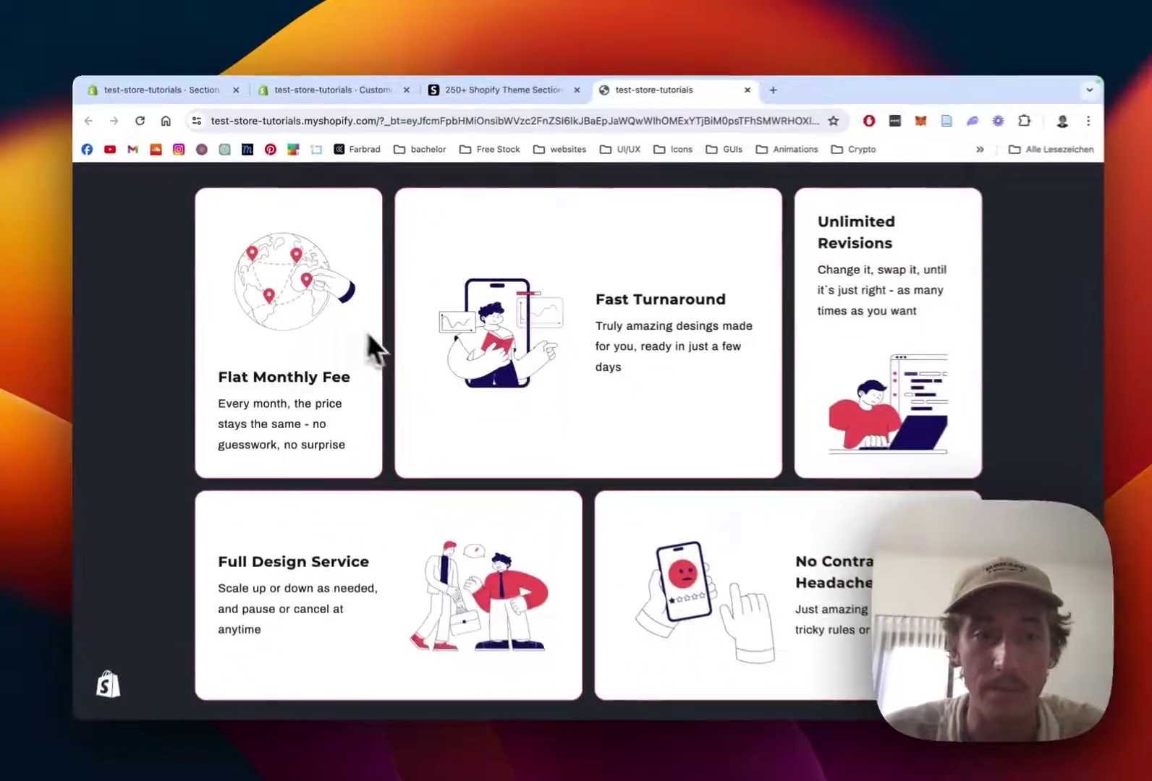
Scroll through the storefront's feature cards, from Flat Monthly Fee to No Contracts
scroll(736, 379, down, 1)
scroll(736, 378, up, 1)
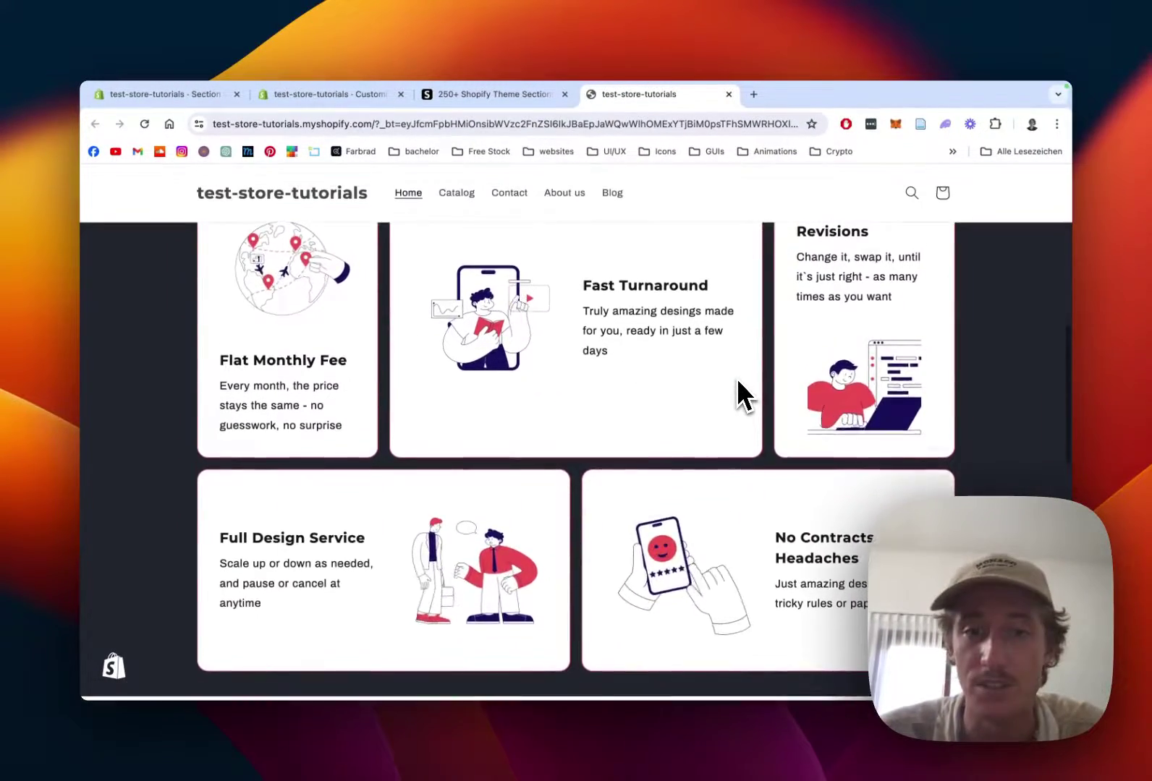
scroll(736, 378, up, 1)
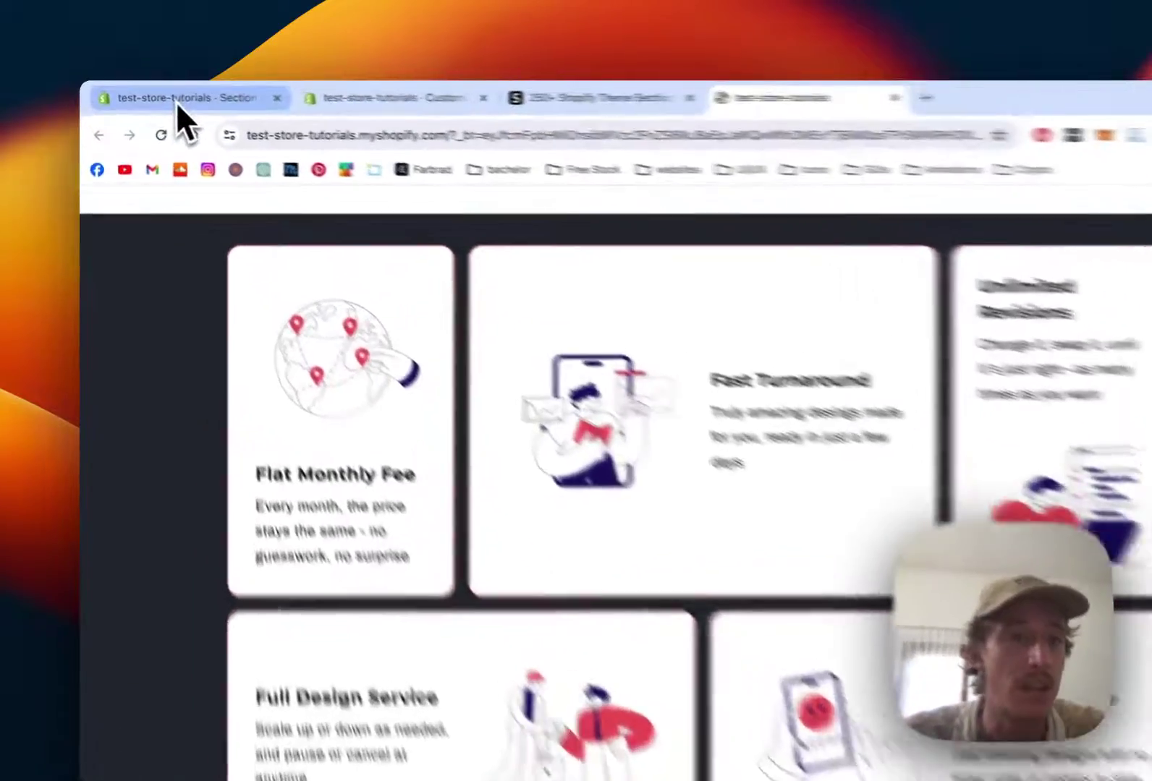
Return to the Section Store app and scroll to the $9 Bento grid under Newest Releases
click(173, 95)
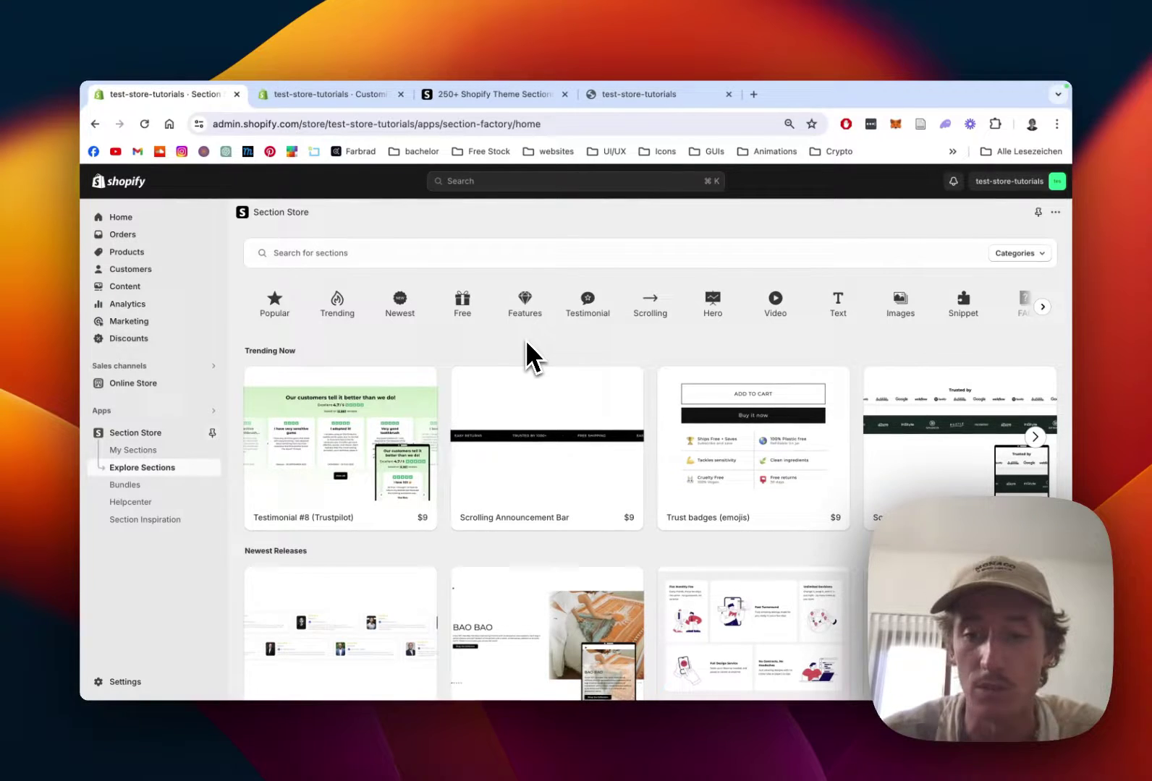
scroll(525, 340, down, 3)
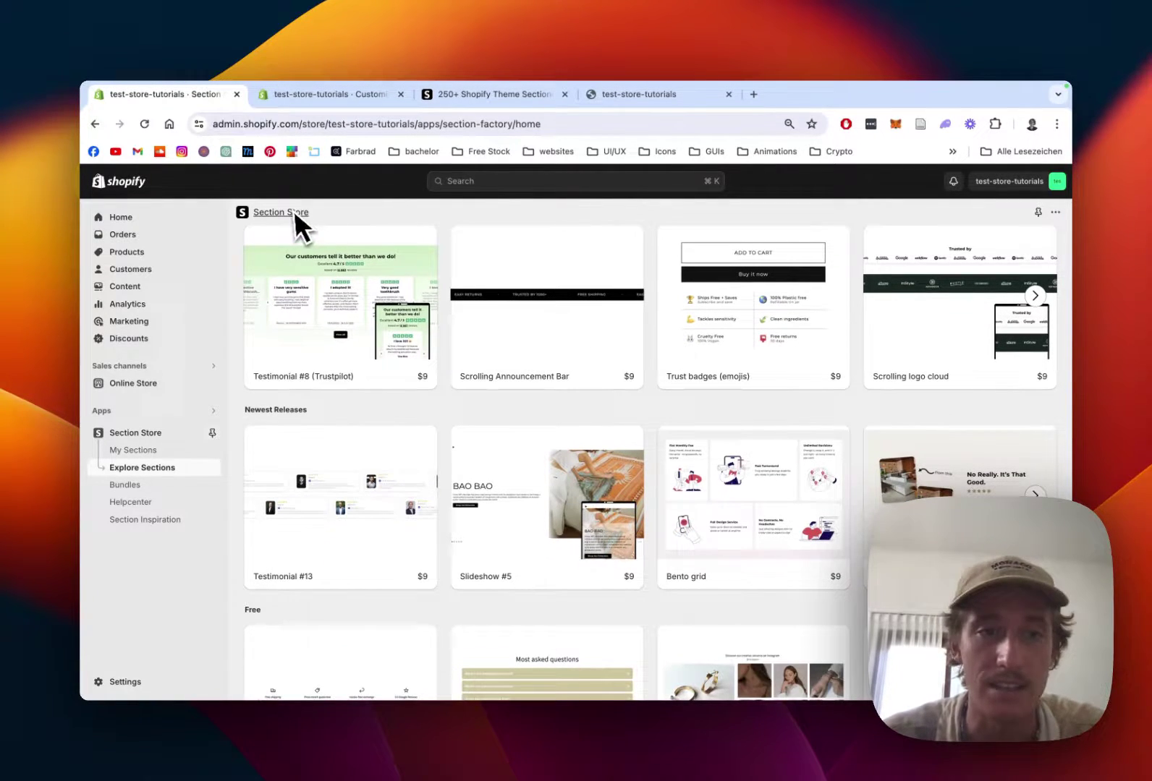
scroll(858, 420, down, 1)
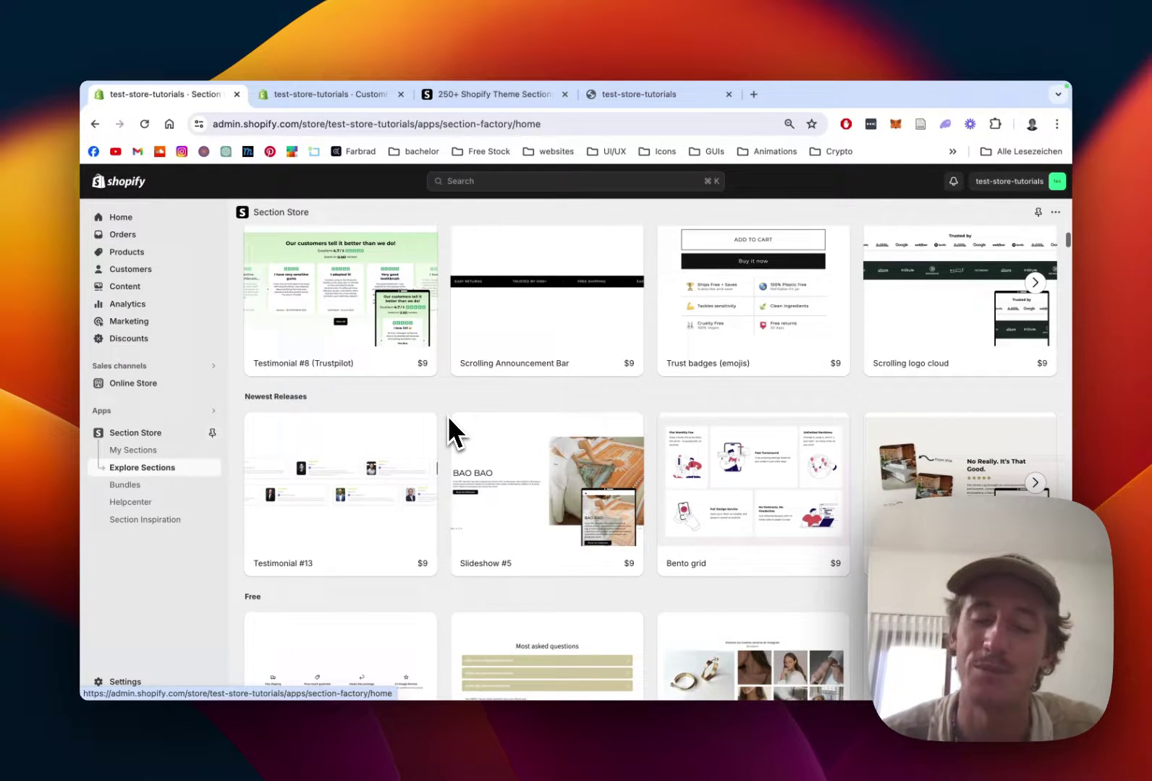
scroll(448, 416, down, 1)
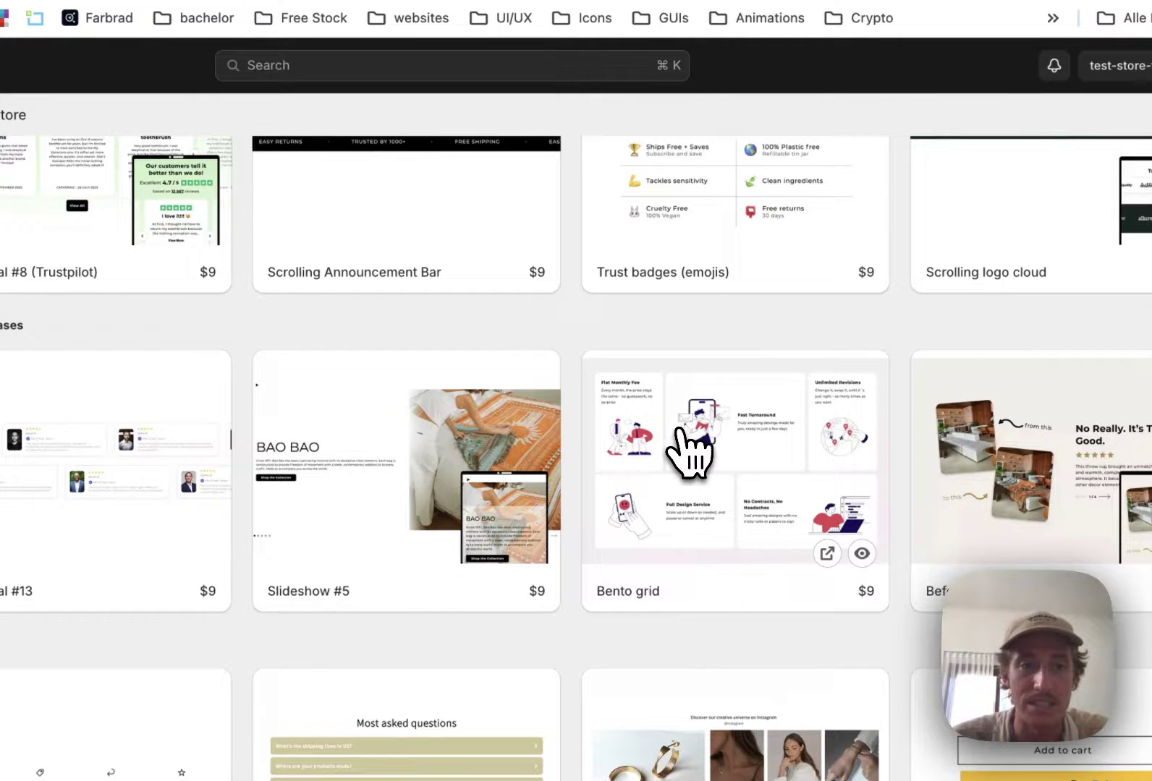
Open the $9 Bento grid detail page and page through its three example slides
click(687, 450)
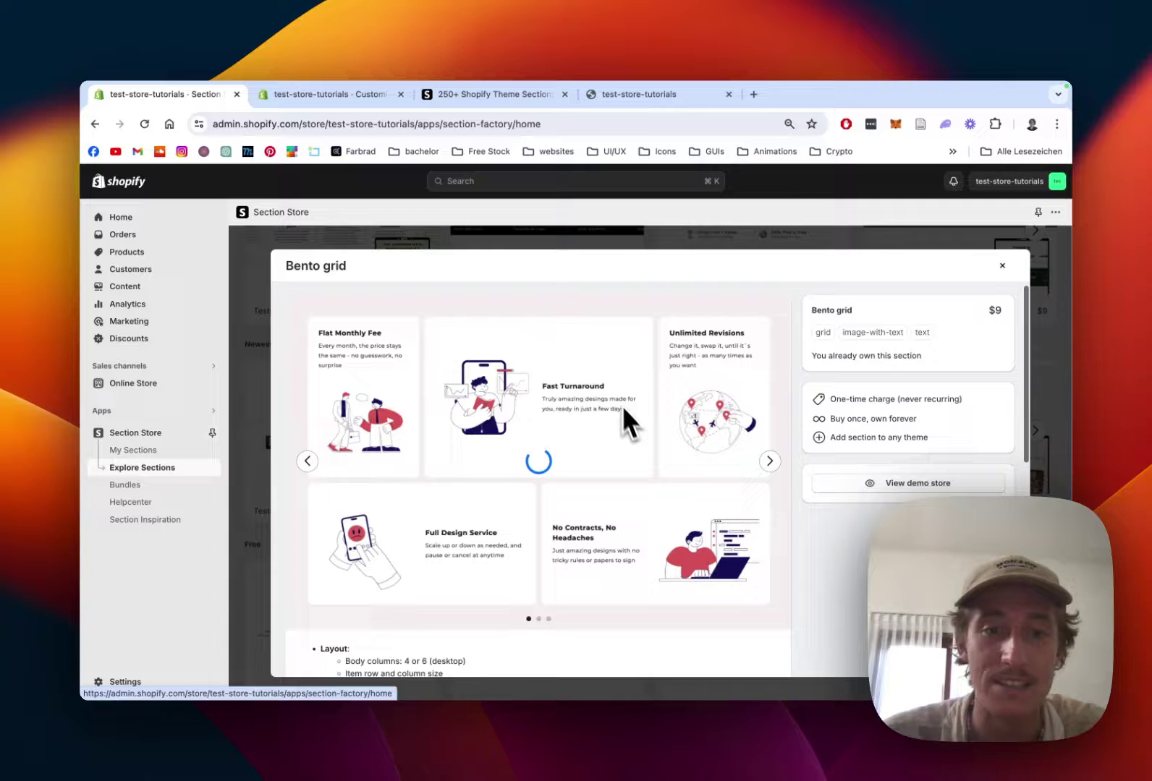
scroll(626, 412, down, 1)
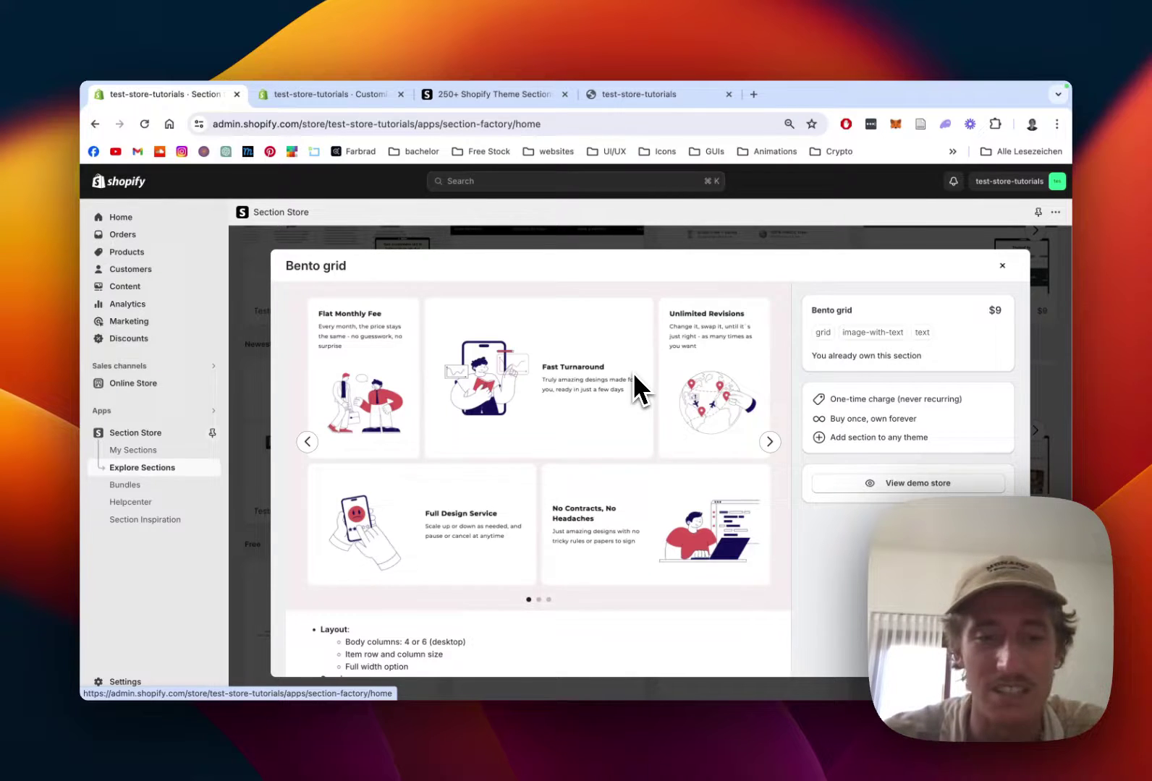
scroll(432, 527, down, 2)
scroll(450, 514, up, 3)
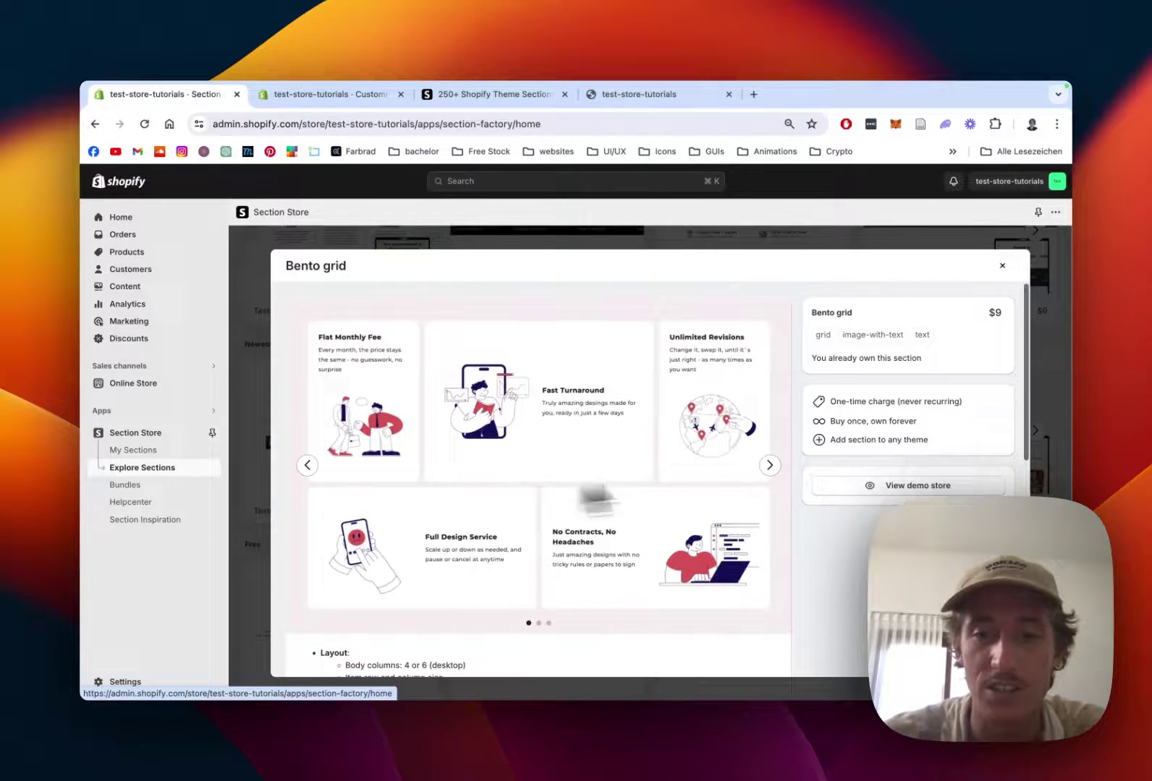
click(769, 465)
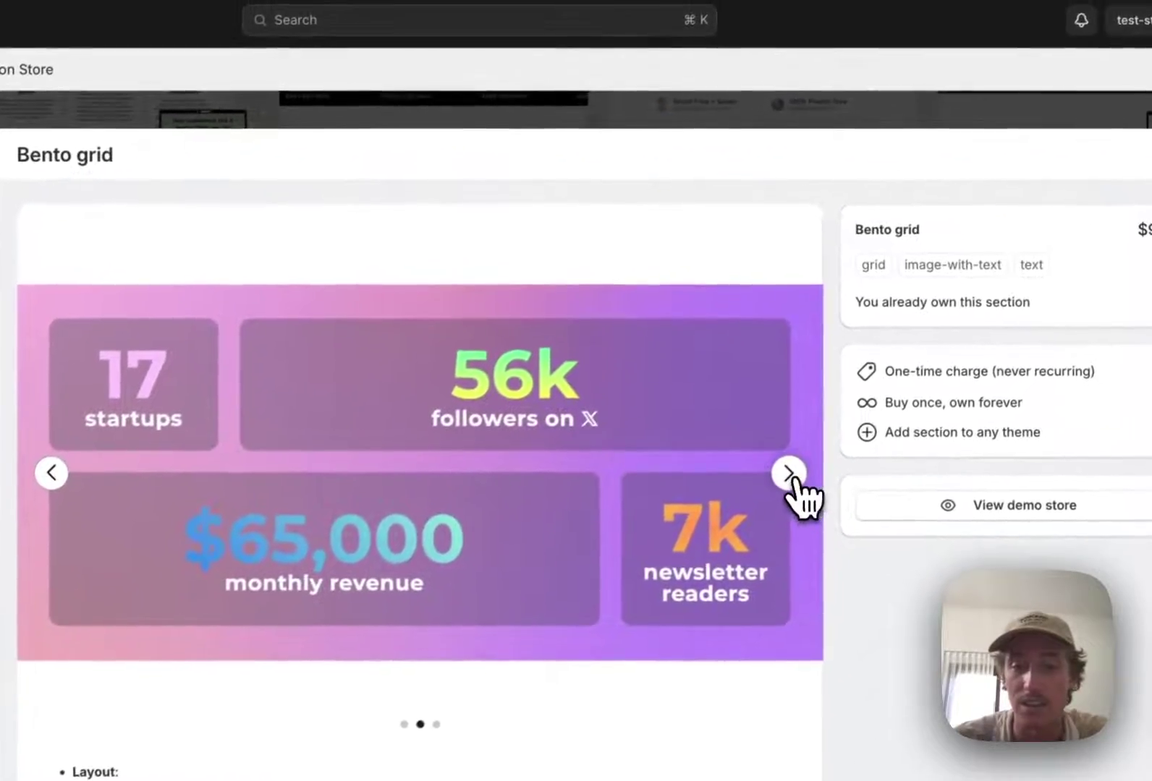
click(811, 446)
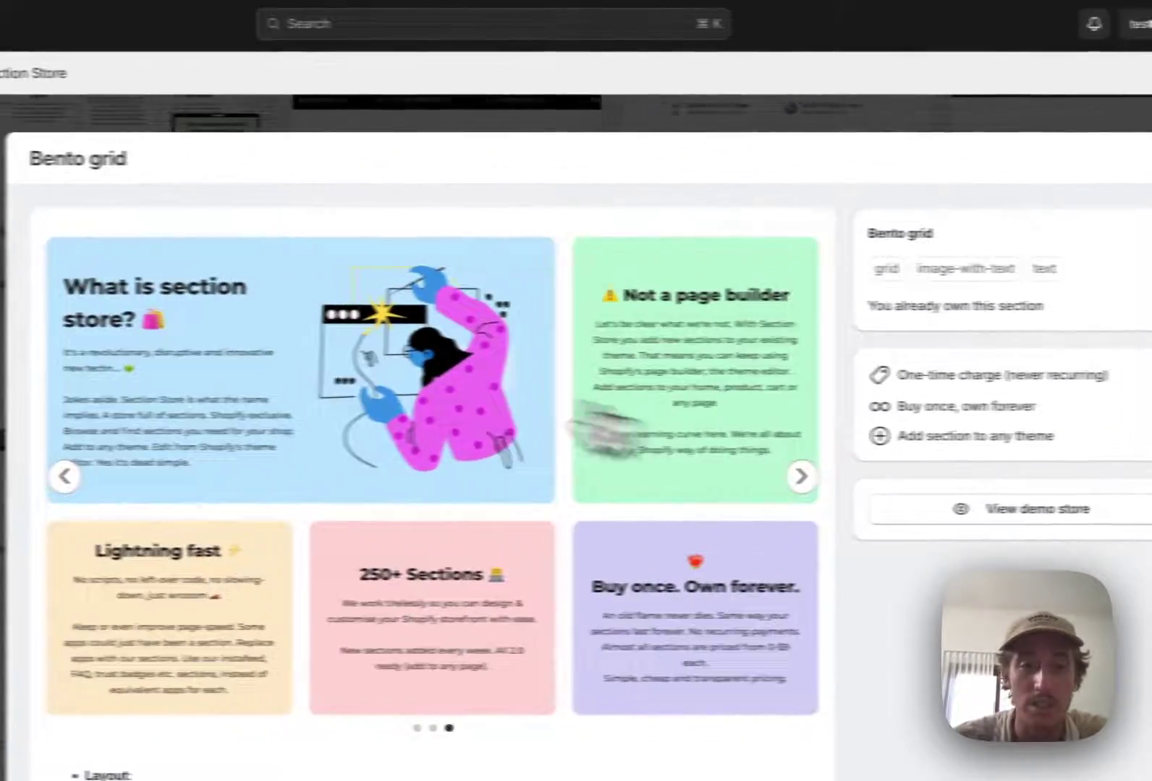
scroll(456, 427, down, 10)
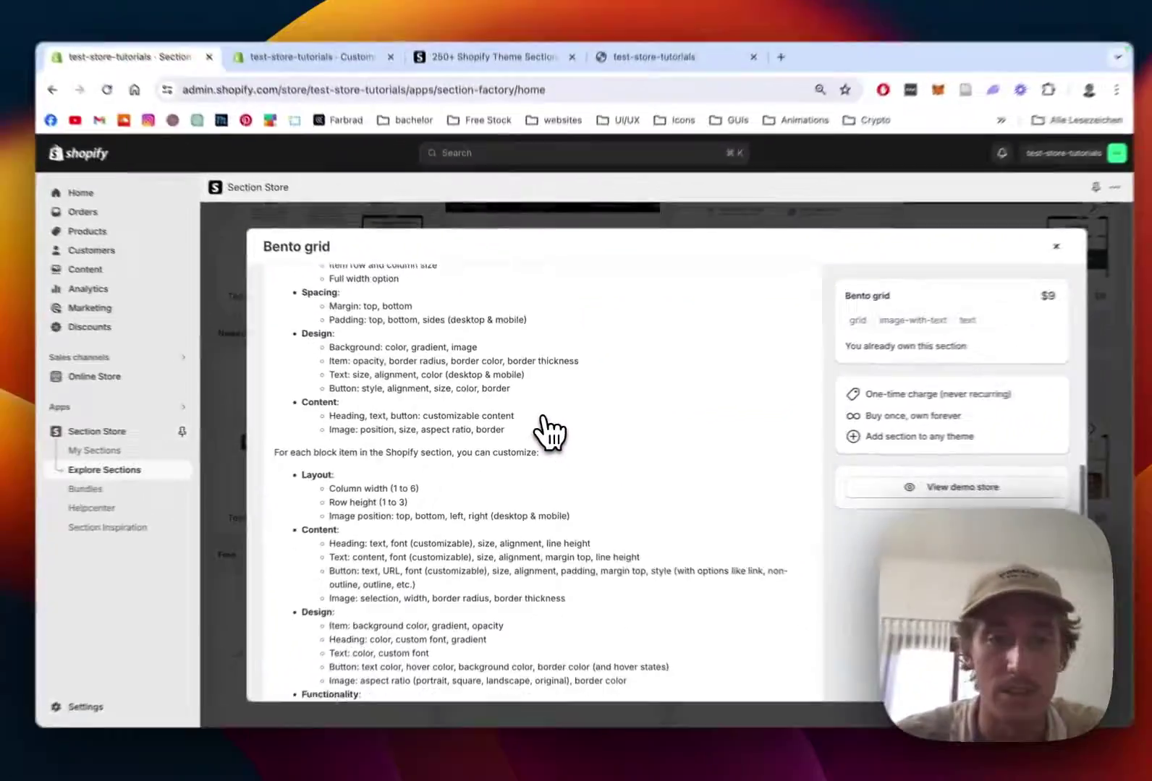
scroll(549, 432, up, 10)
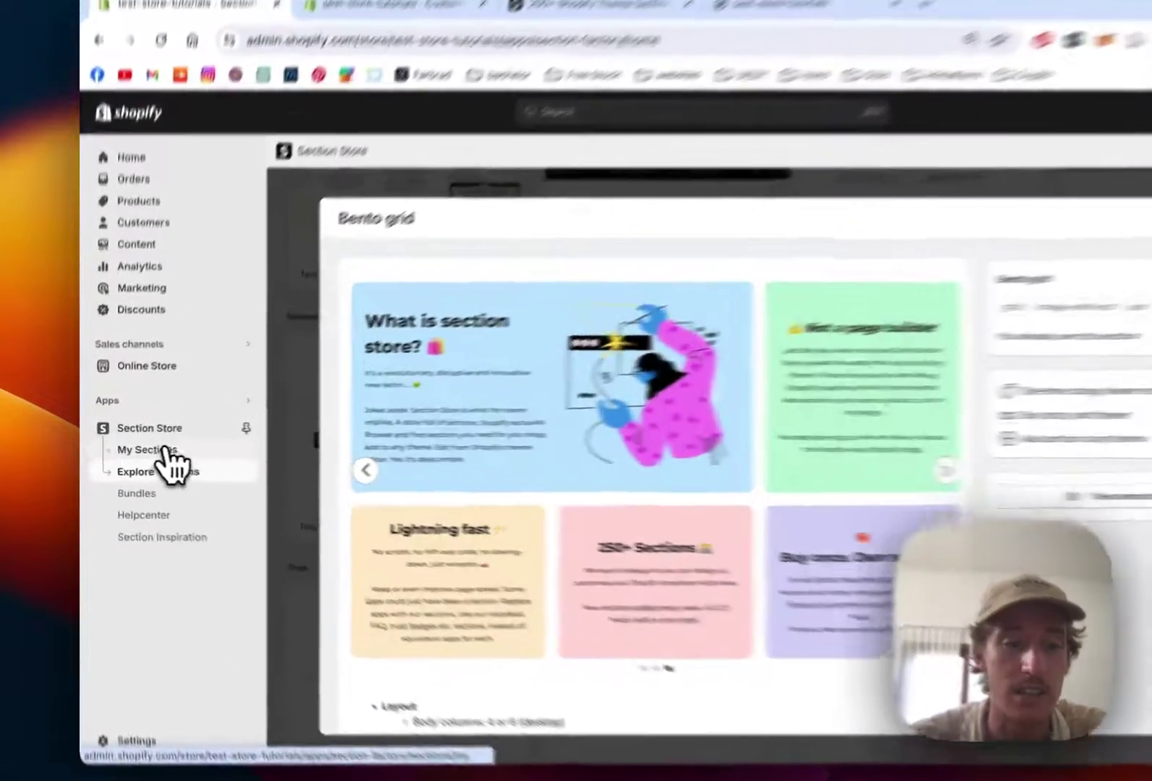
Open My Sections to list owned sections like Slideshow #5, Bento grid and Trust badges #3
click(141, 450)
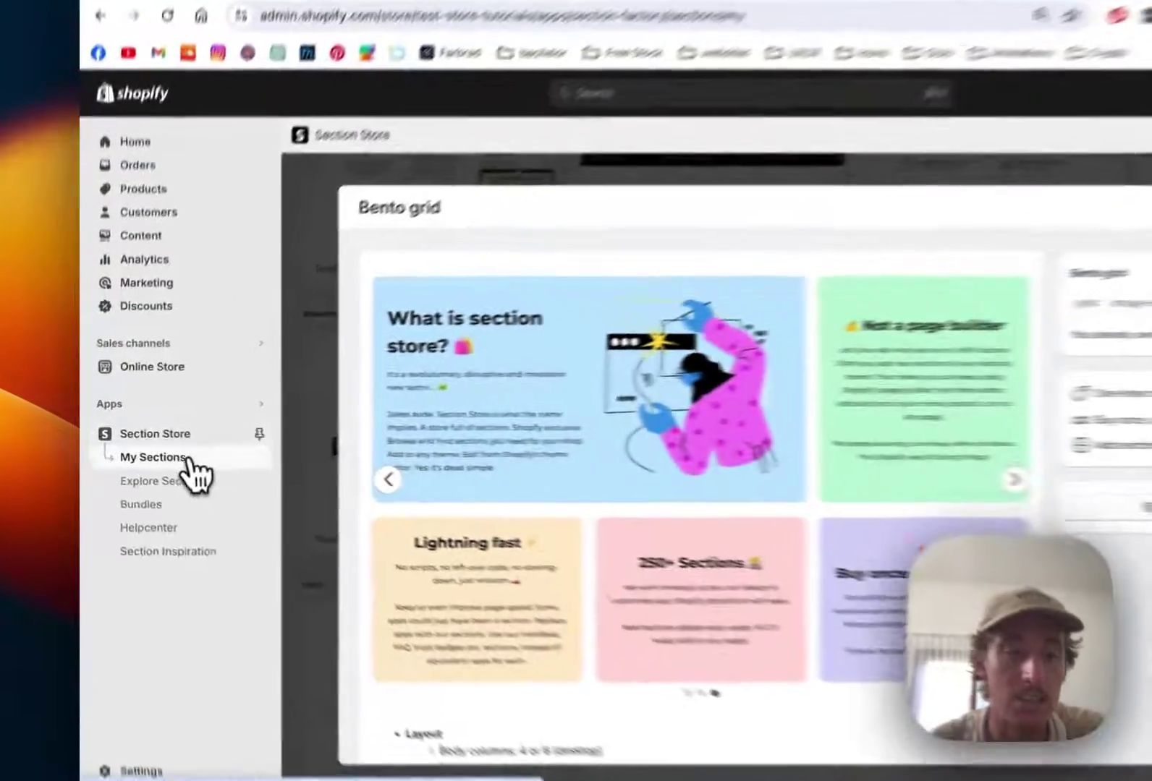
click(153, 451)
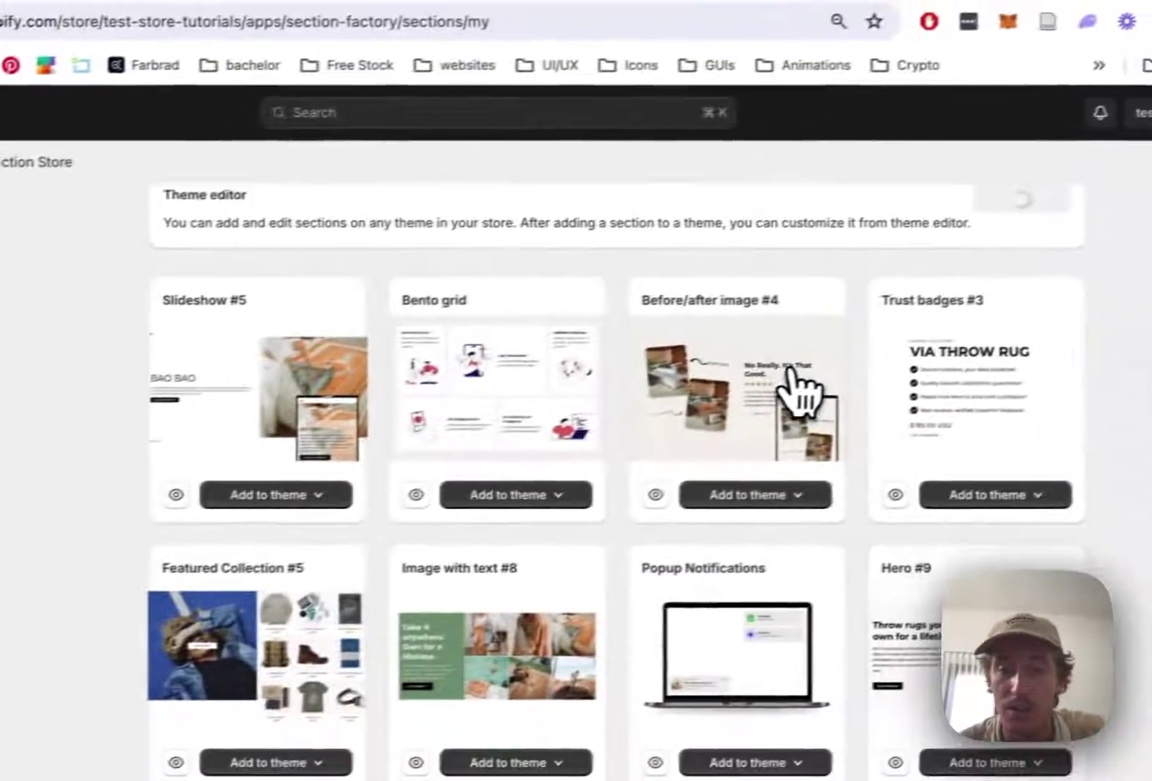
scroll(1147, 405, down, 5)
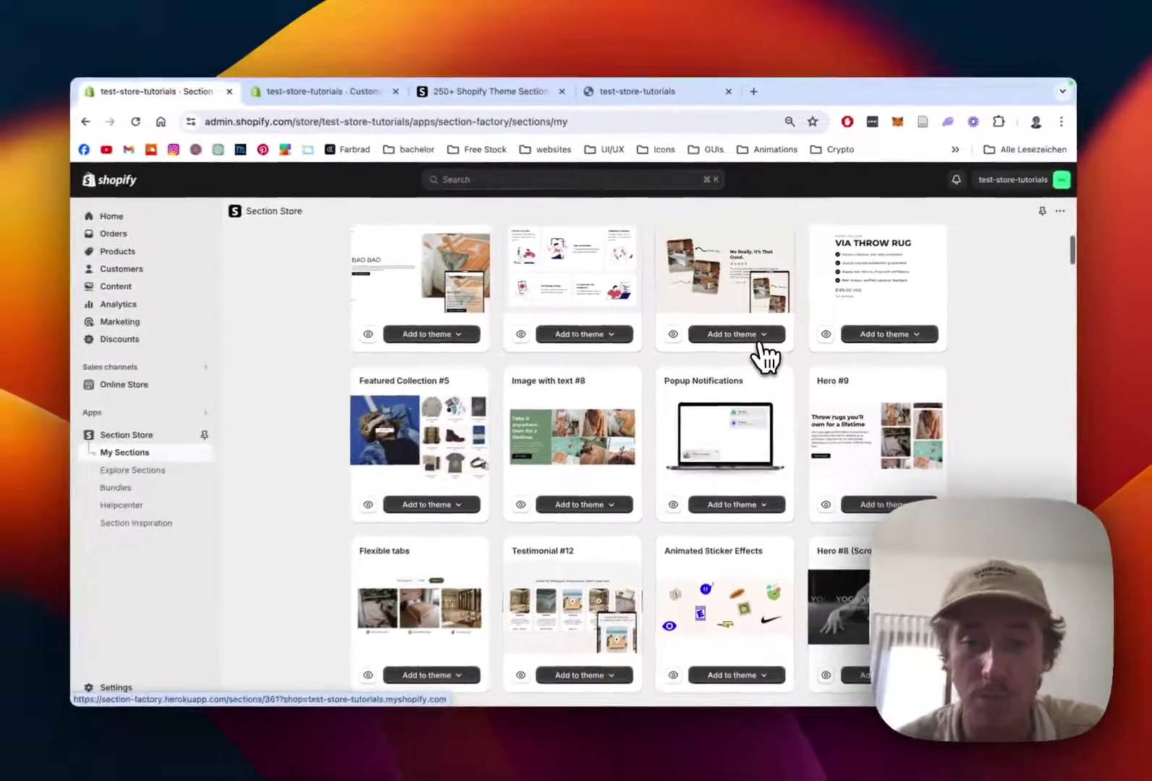
scroll(760, 383, down, 3)
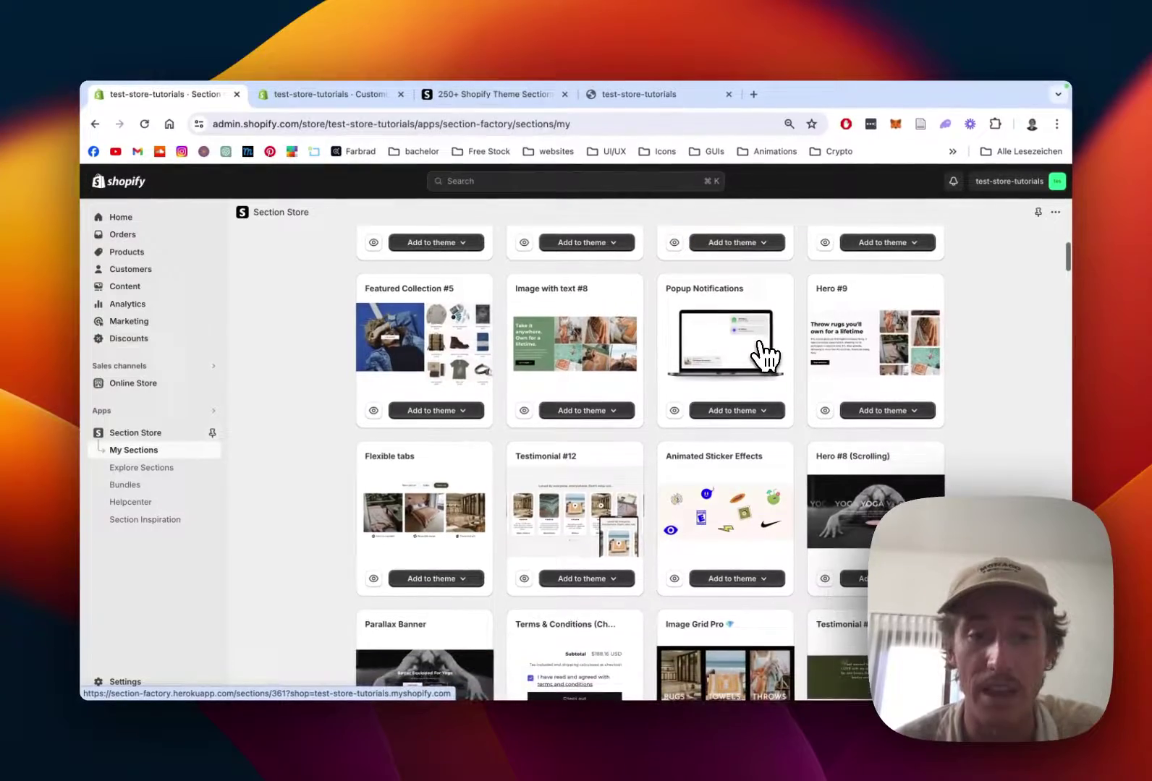
scroll(763, 354, up, 5)
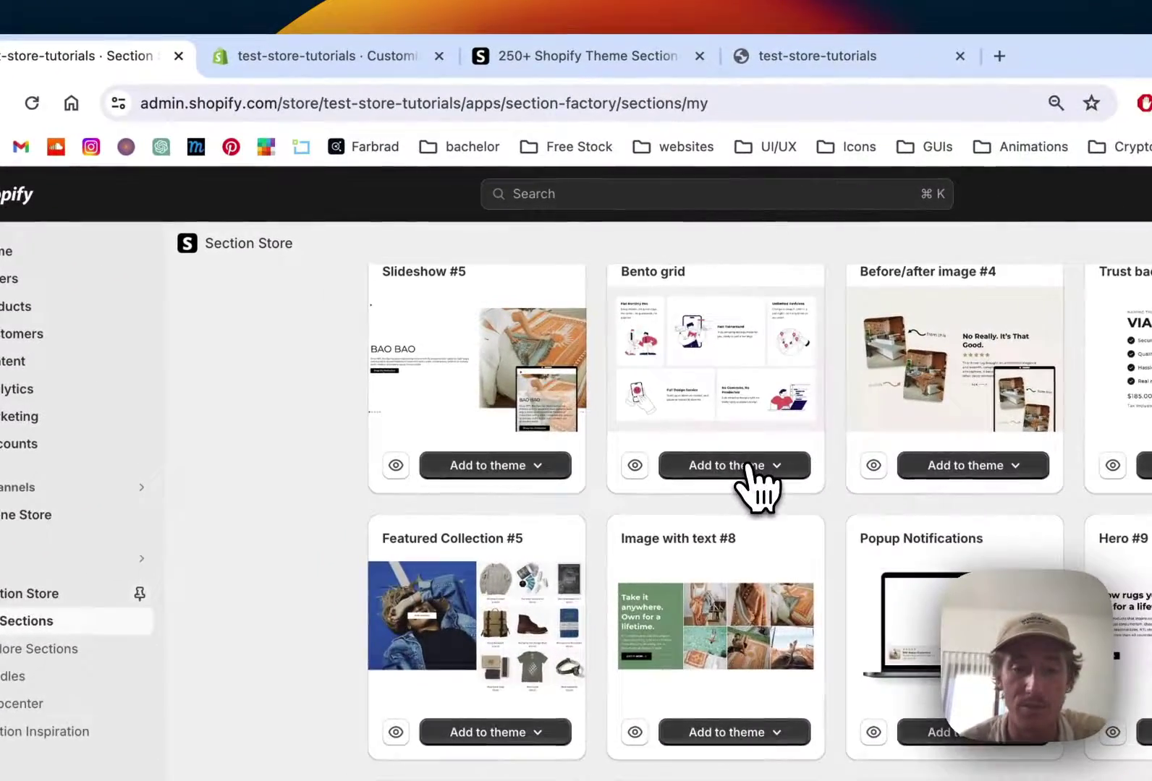
Check which themes Bento grid can be added to, then dismiss the list unchanged
click(772, 466)
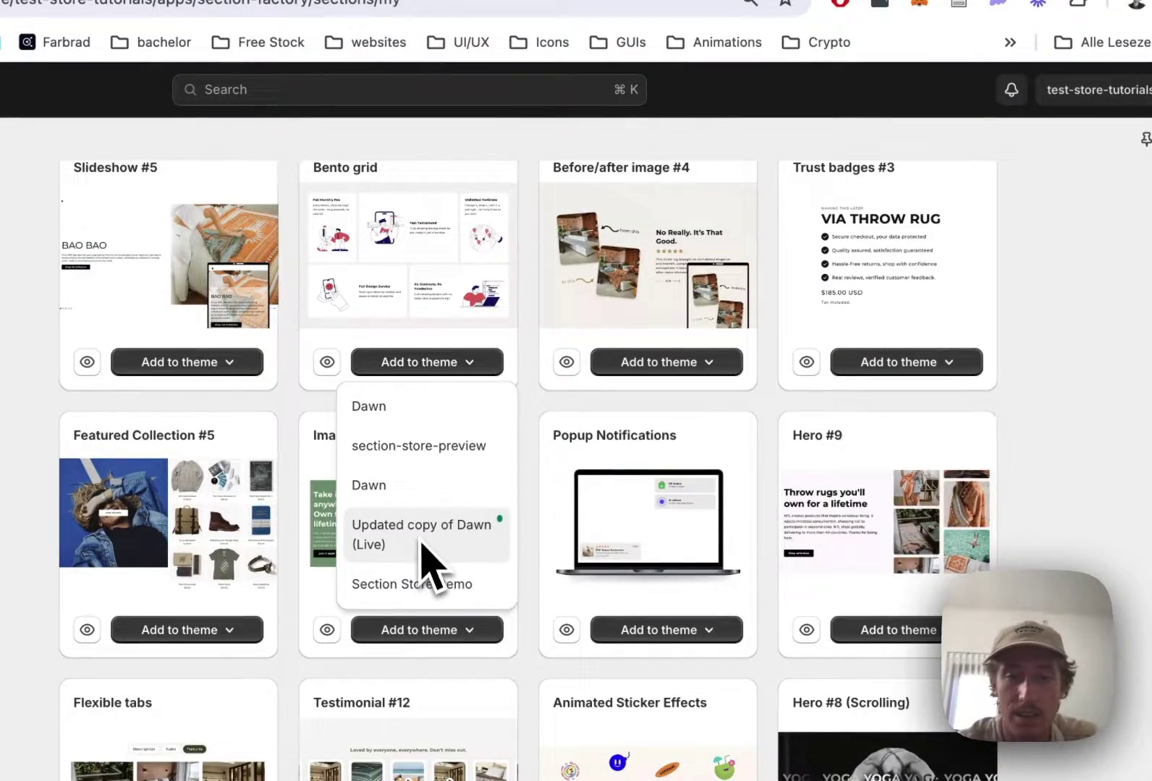
click(535, 419)
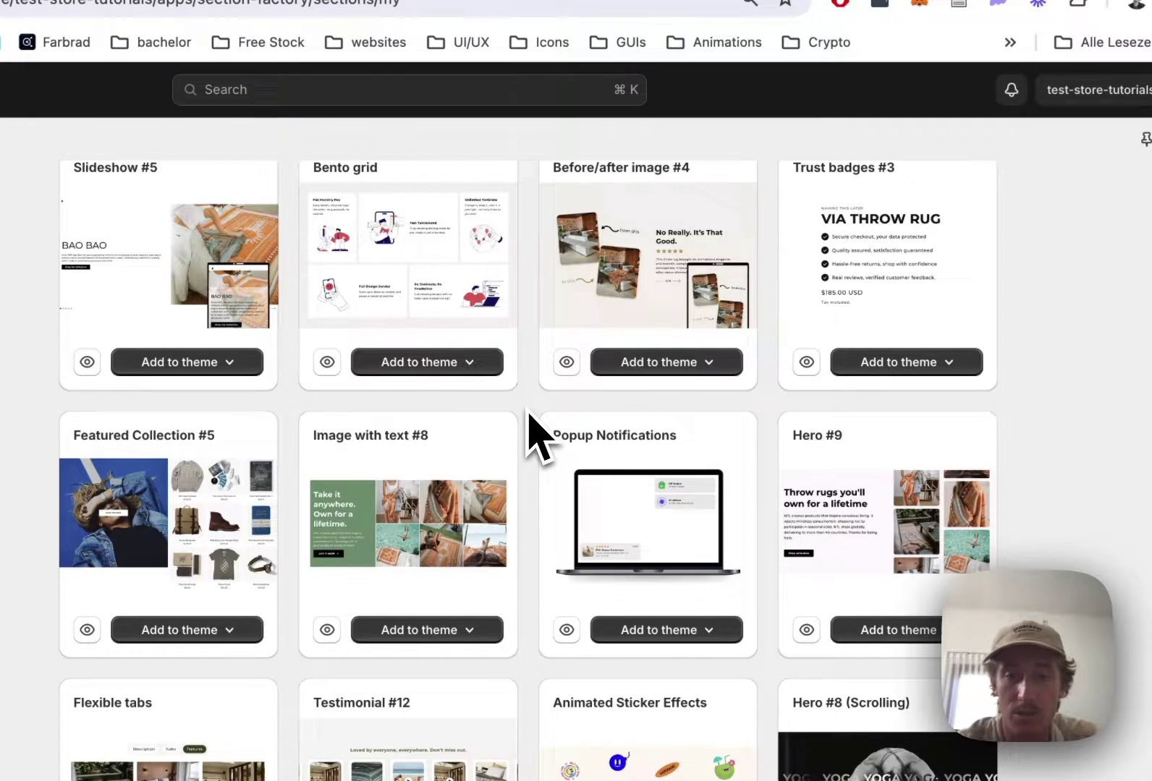
scroll(531, 430, up, 3)
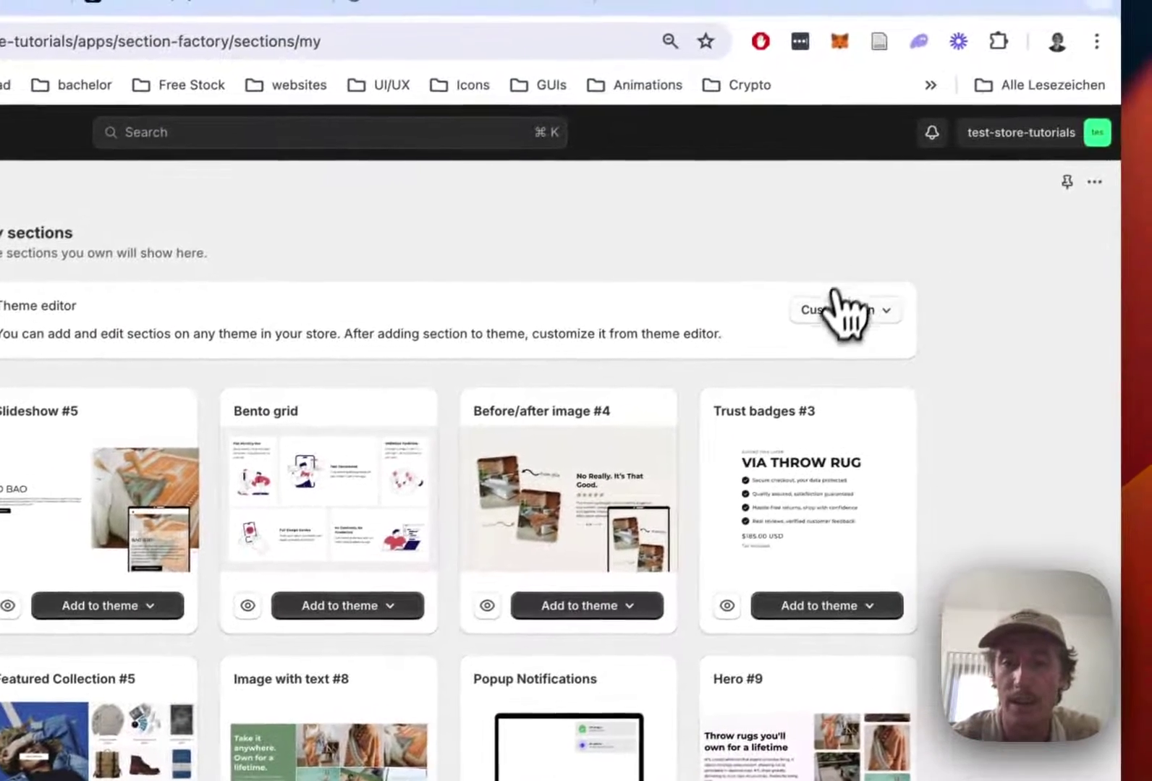
Search 'bento grid' and add SS - Bento Grid to the Home page below SS - Before / After #4
click(910, 269)
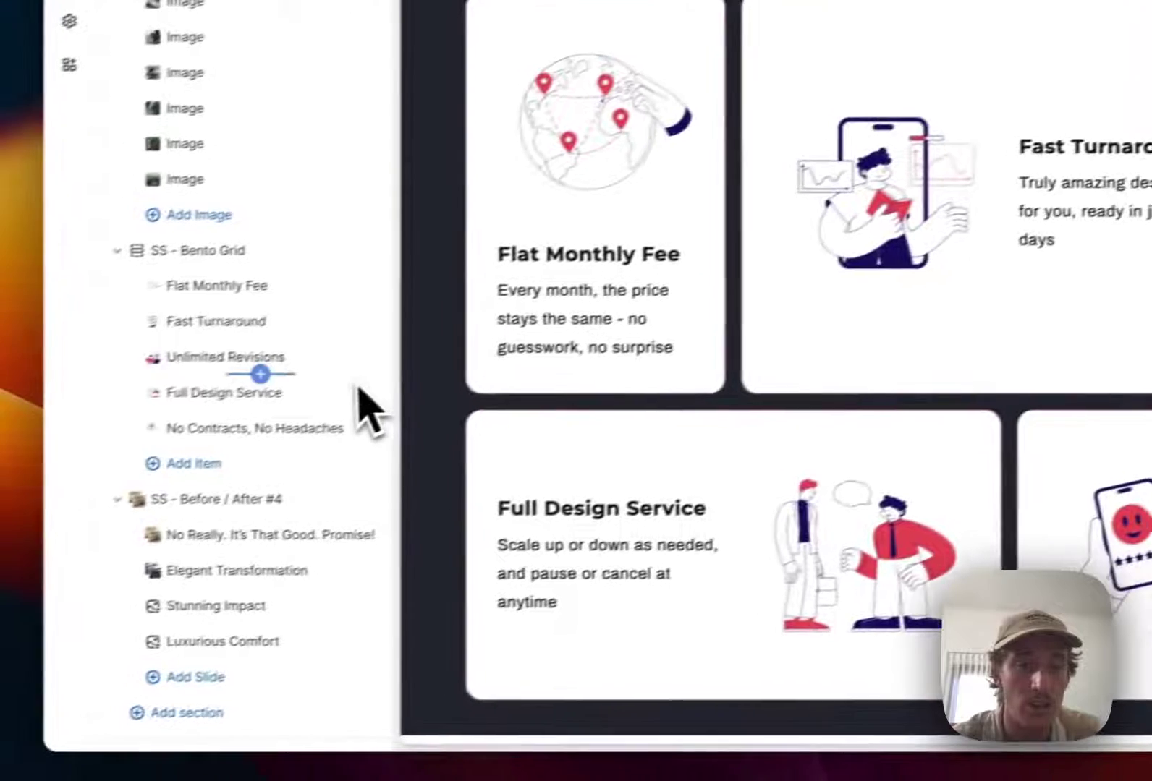
scroll(94, 492, down, 5)
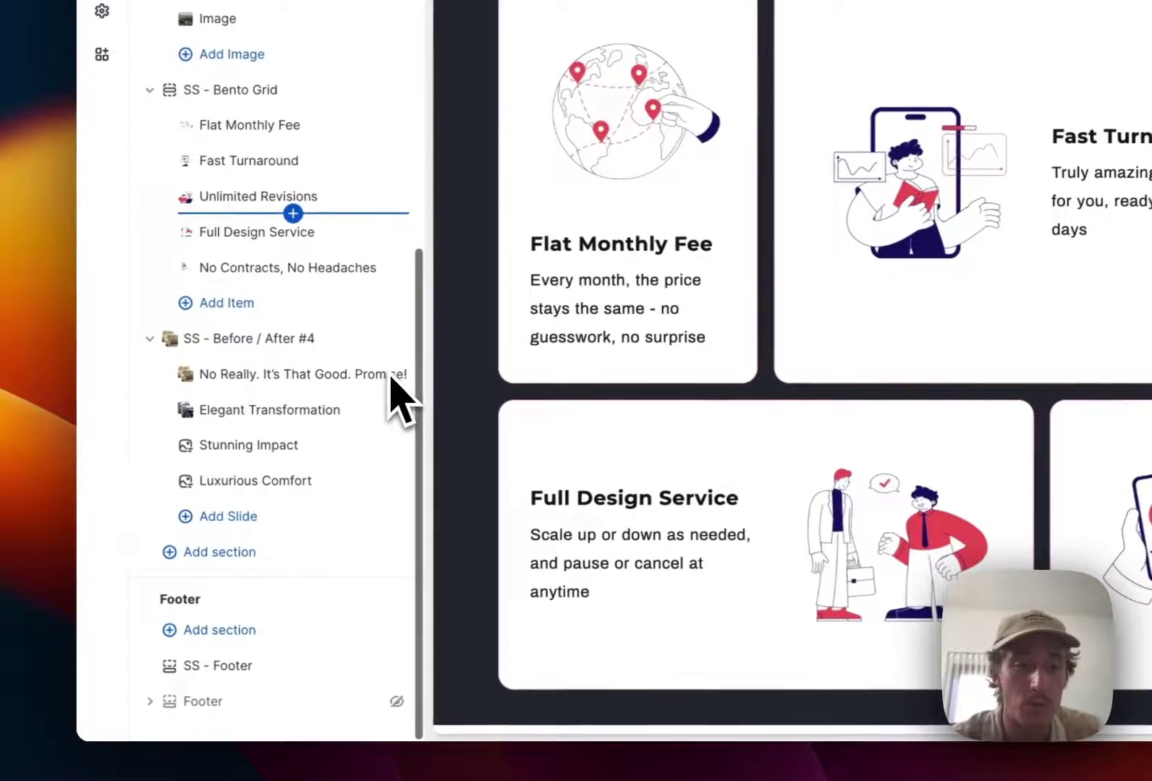
click(257, 554)
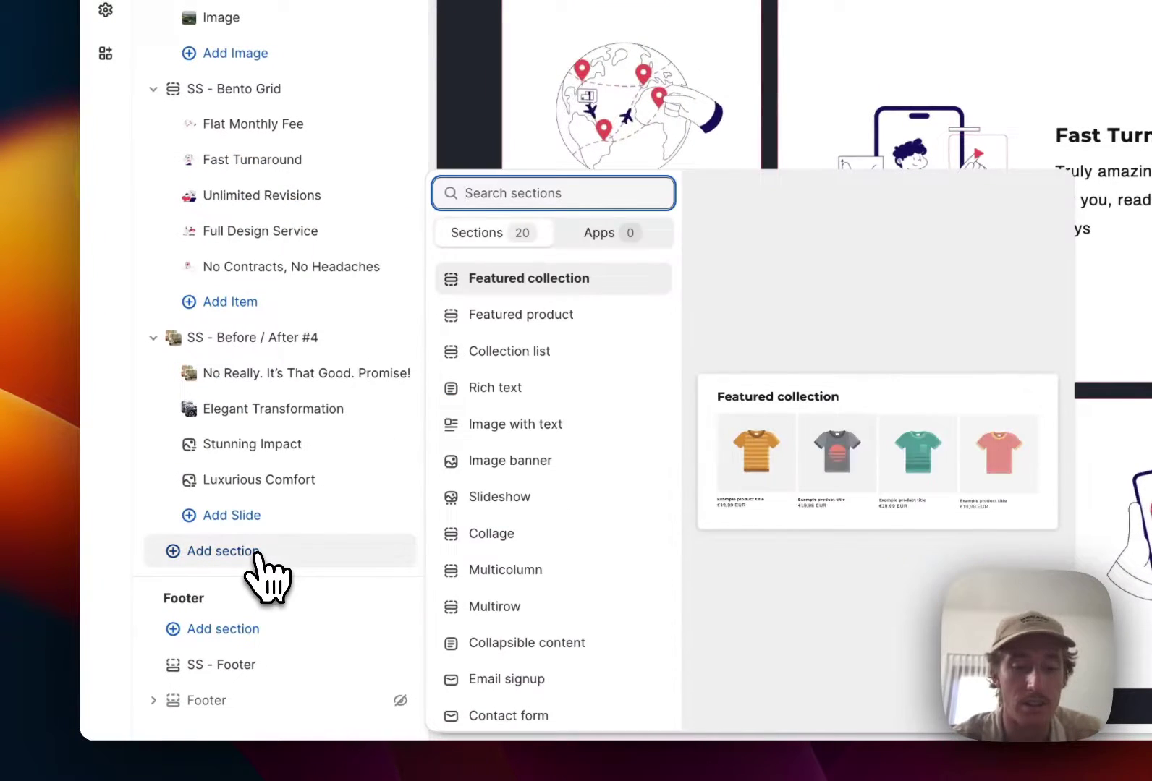
text(bento grid)
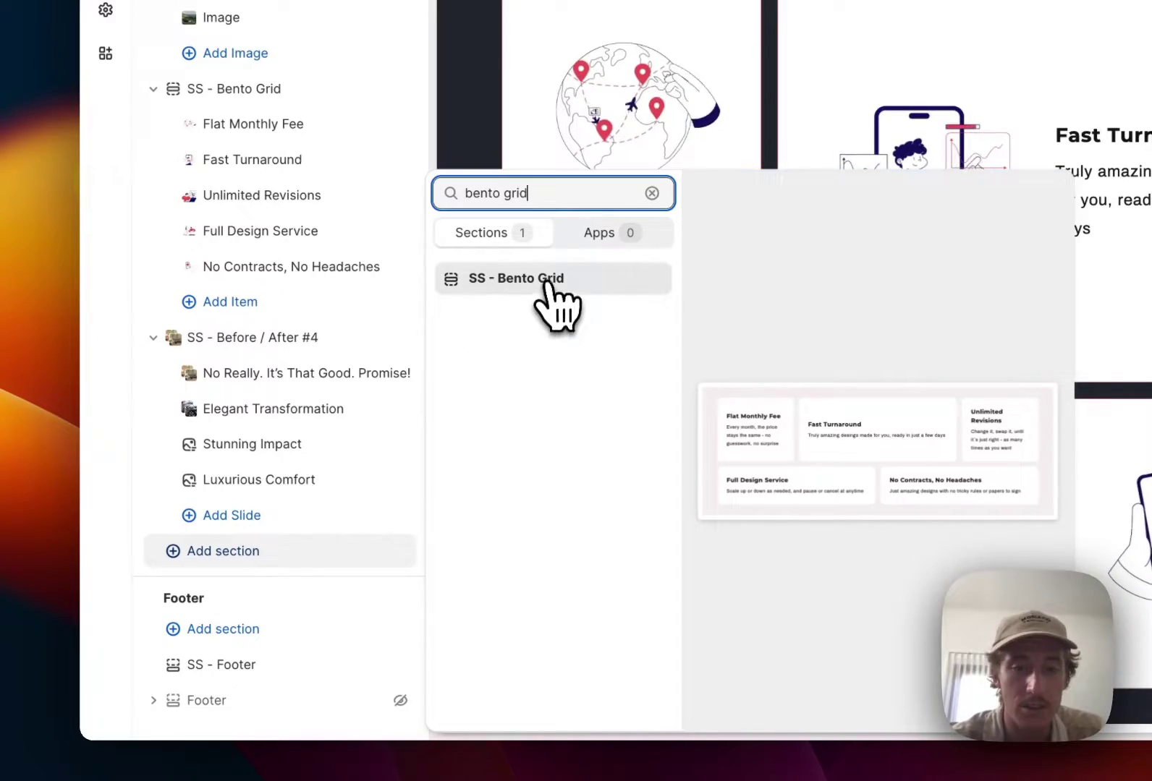
click(550, 279)
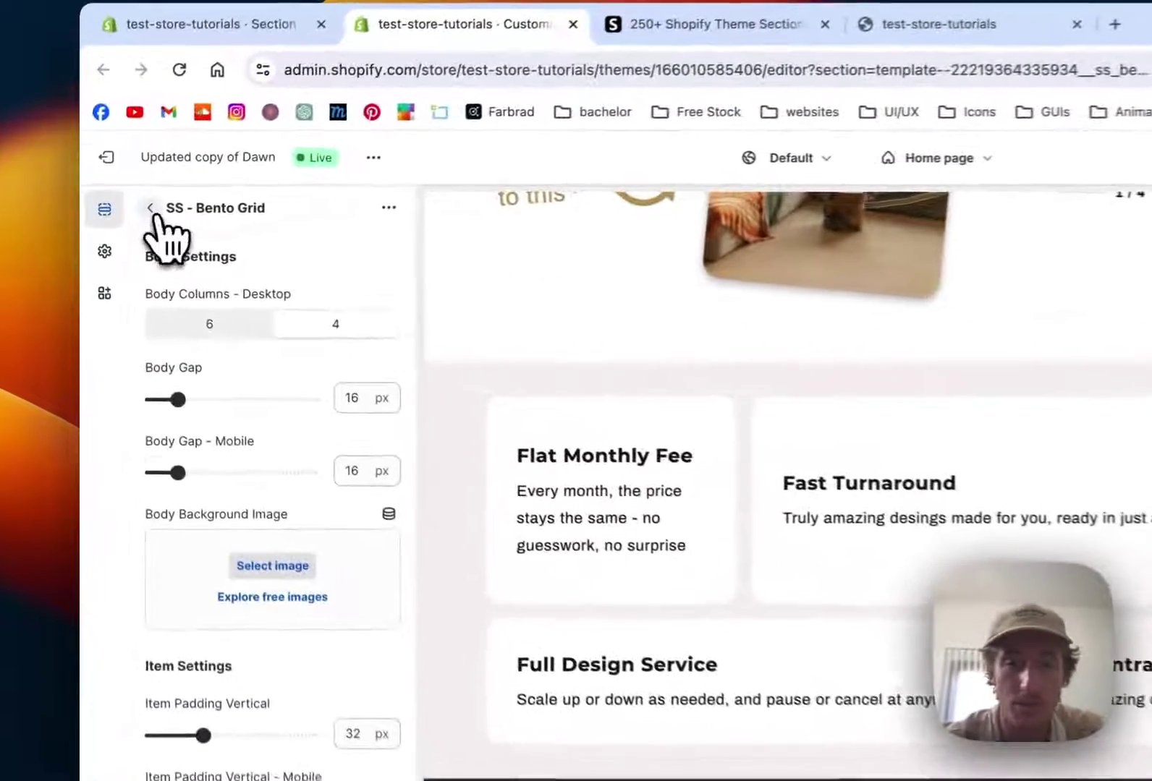
click(126, 213)
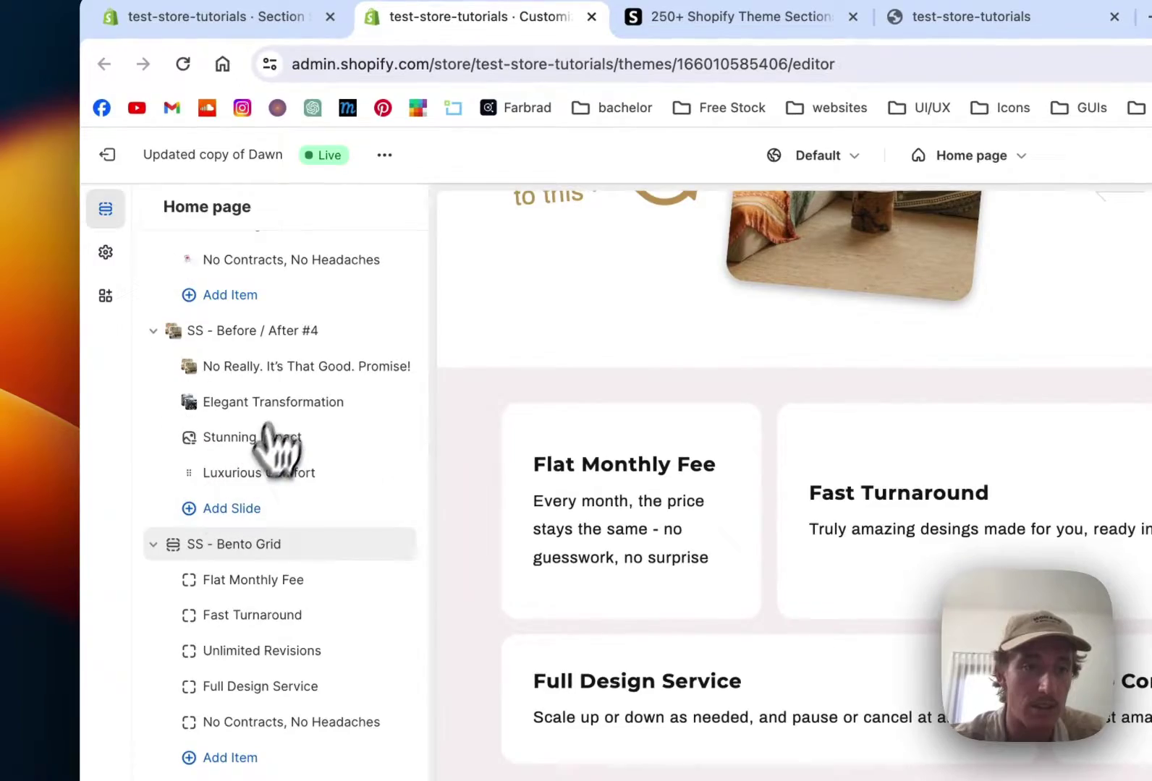
scroll(282, 405, up, 5)
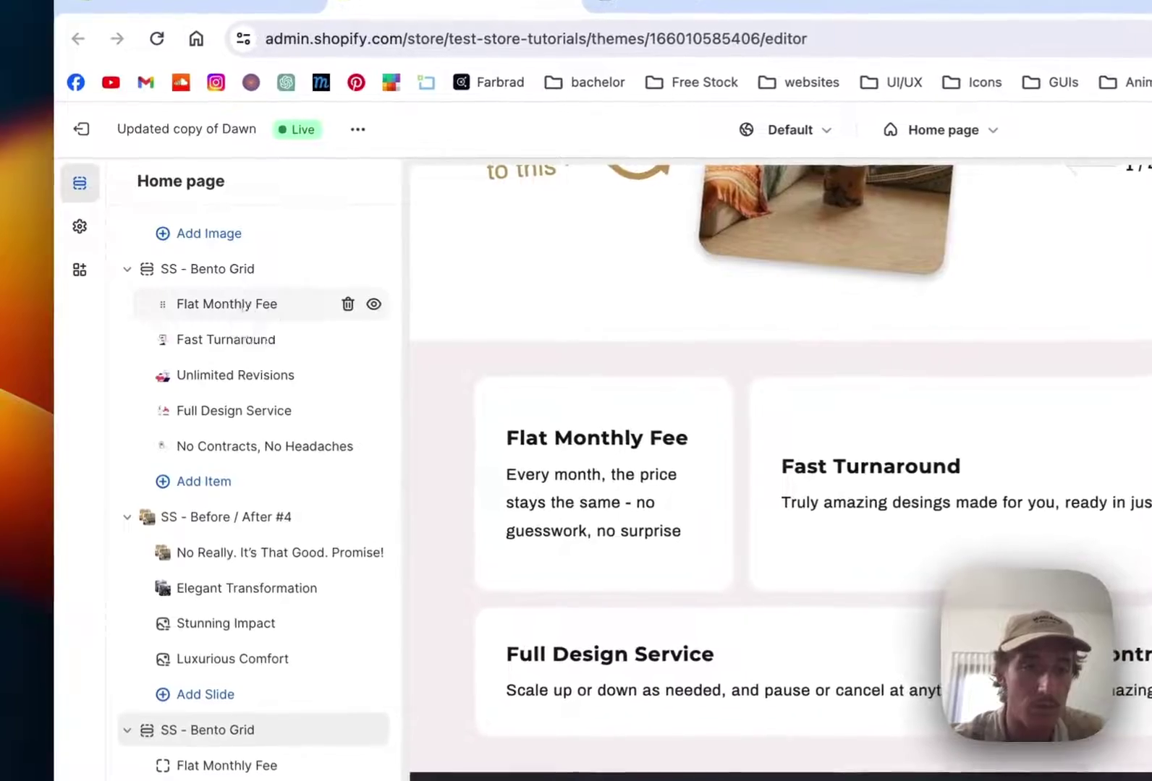
click(180, 292)
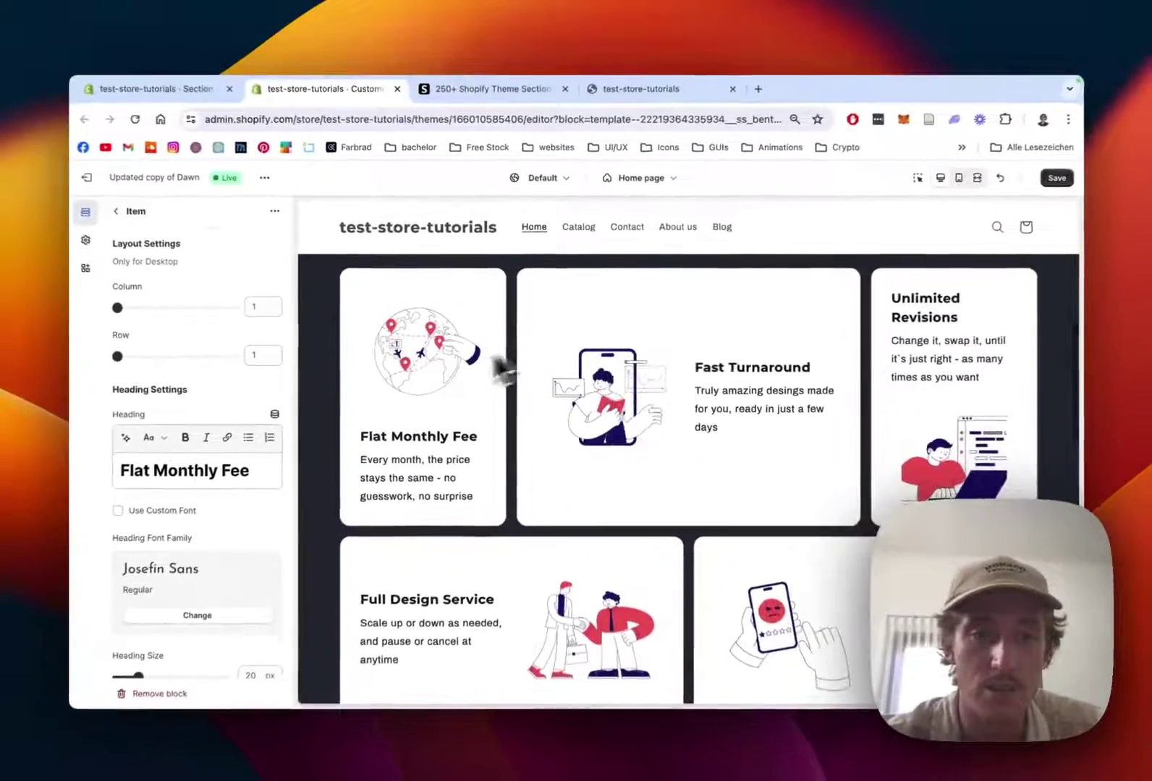
scroll(210, 373, down, 1)
scroll(203, 372, up, 1)
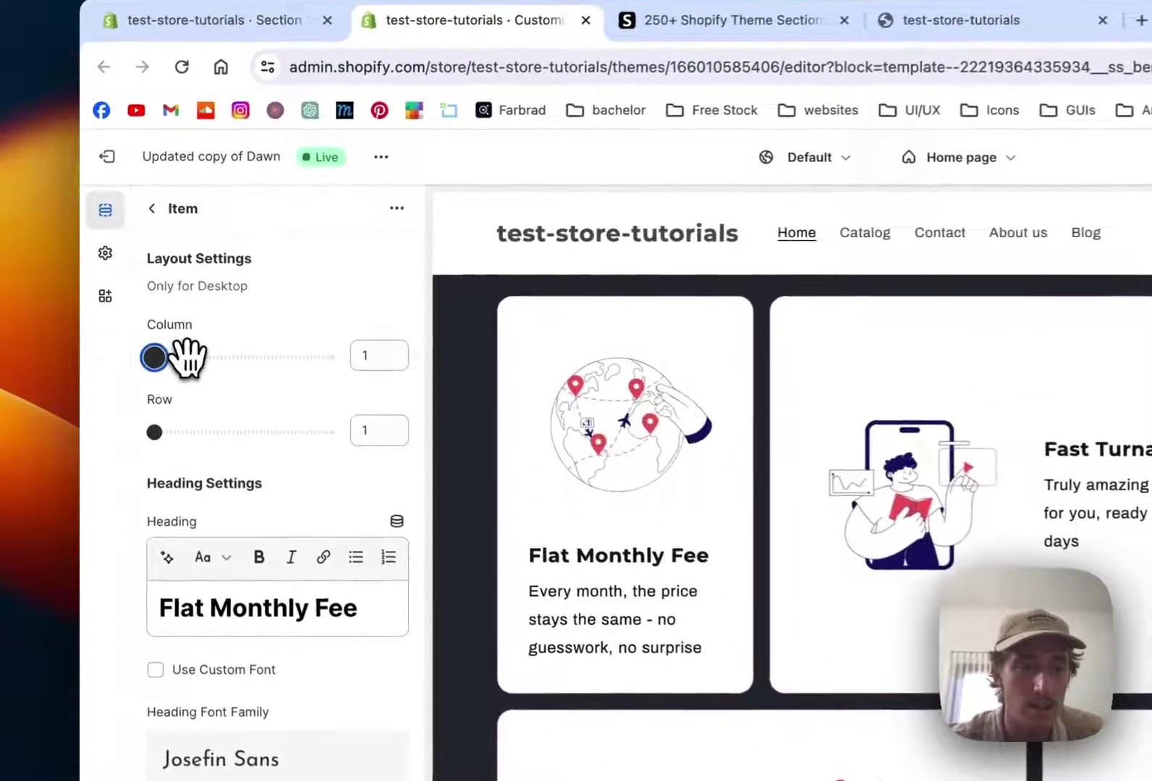
drag(154, 358, 190, 360)
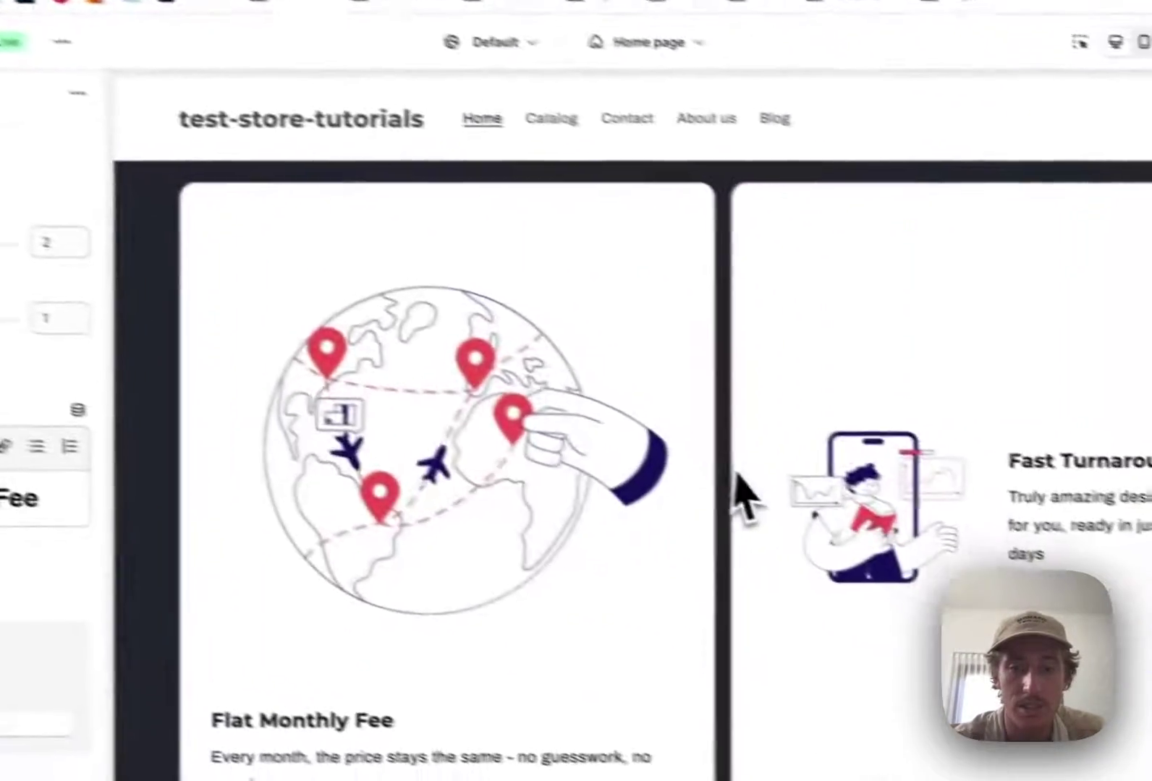
scroll(1060, 596, down, 4)
scroll(666, 507, up, 4)
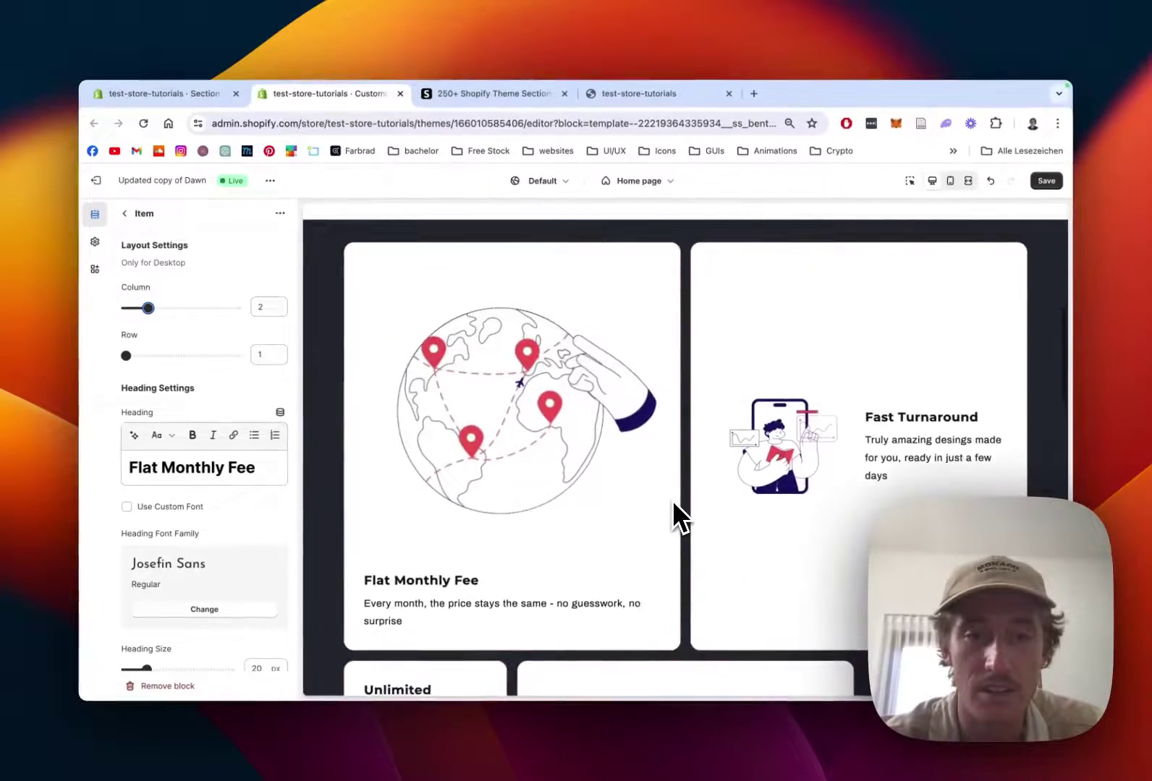
scroll(679, 458, down, 3)
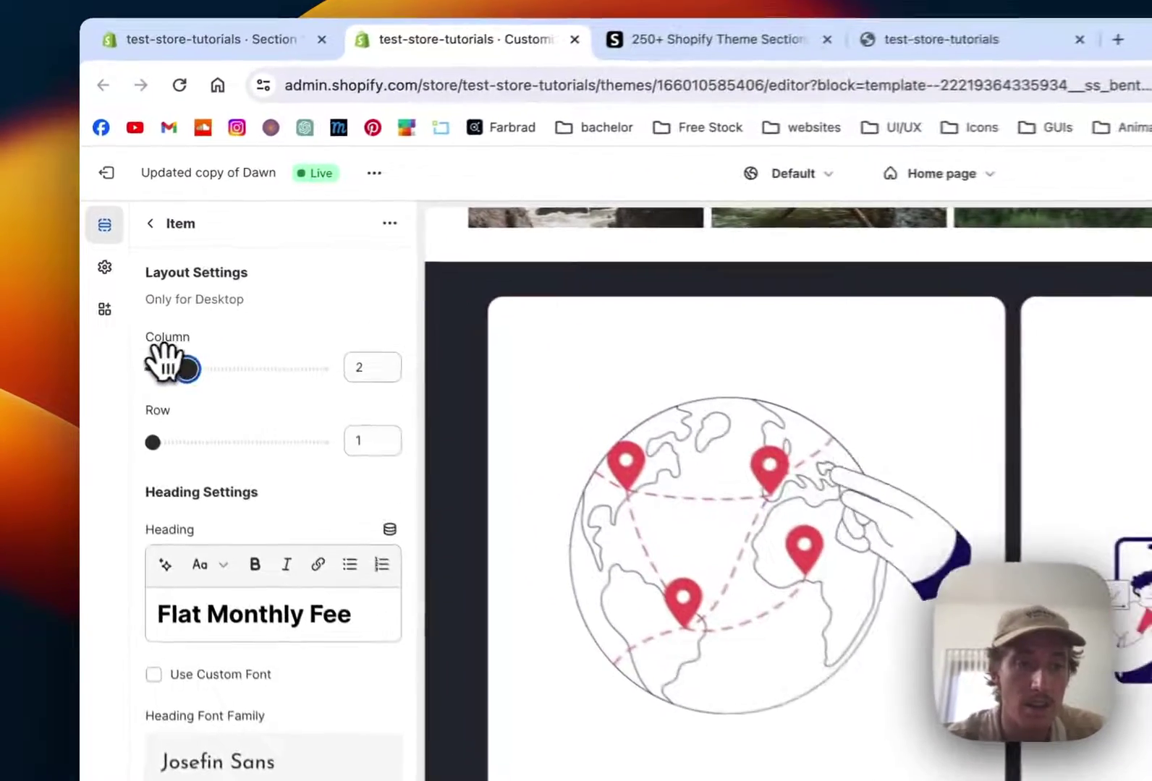
drag(157, 324, 133, 324)
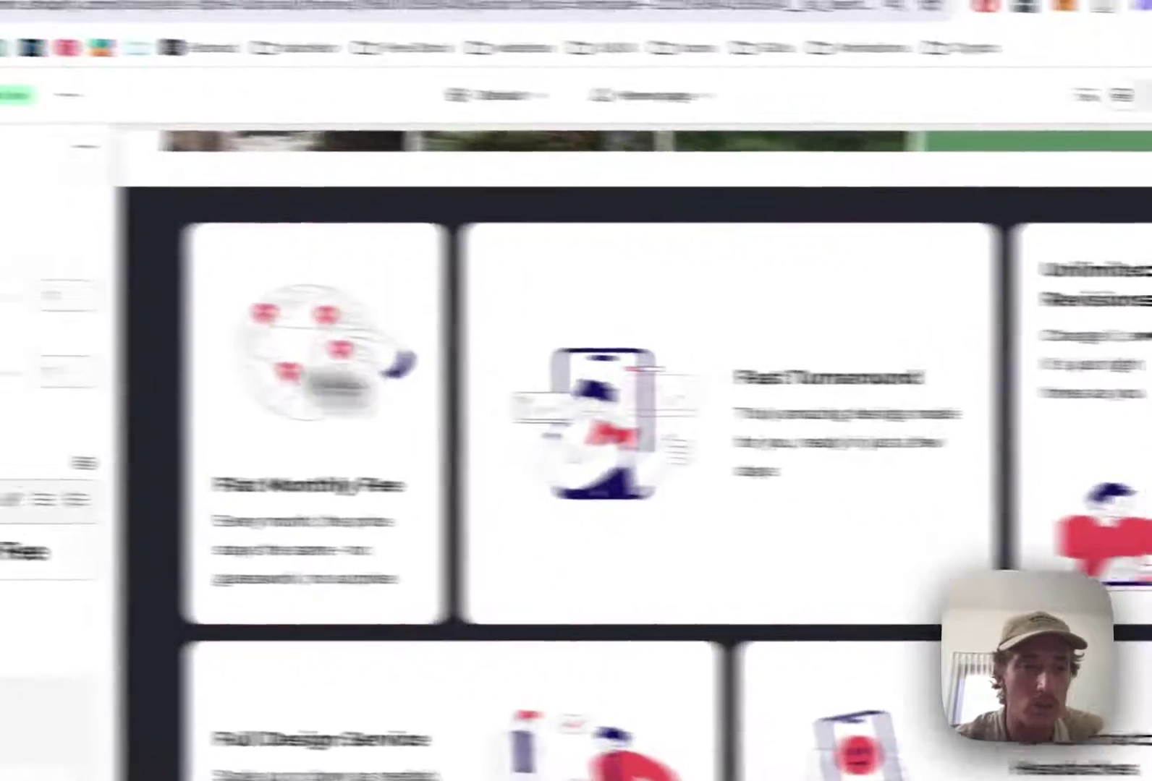
click(126, 379)
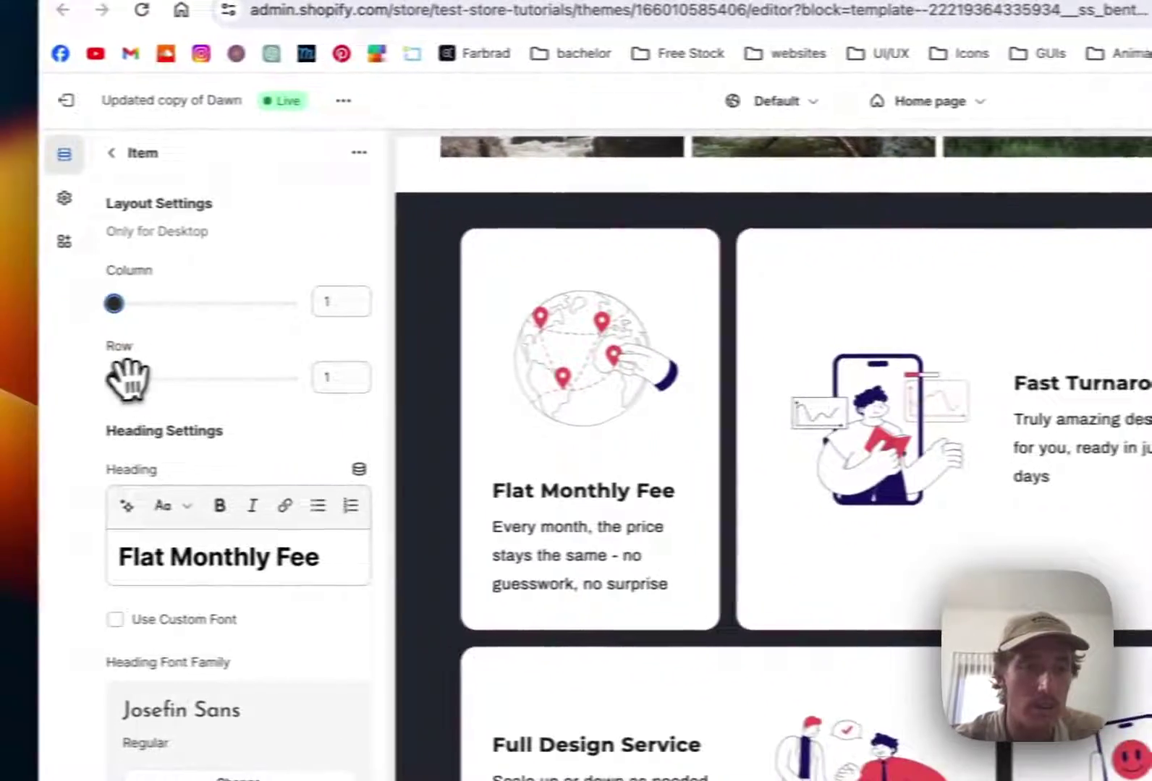
drag(193, 376, 303, 382)
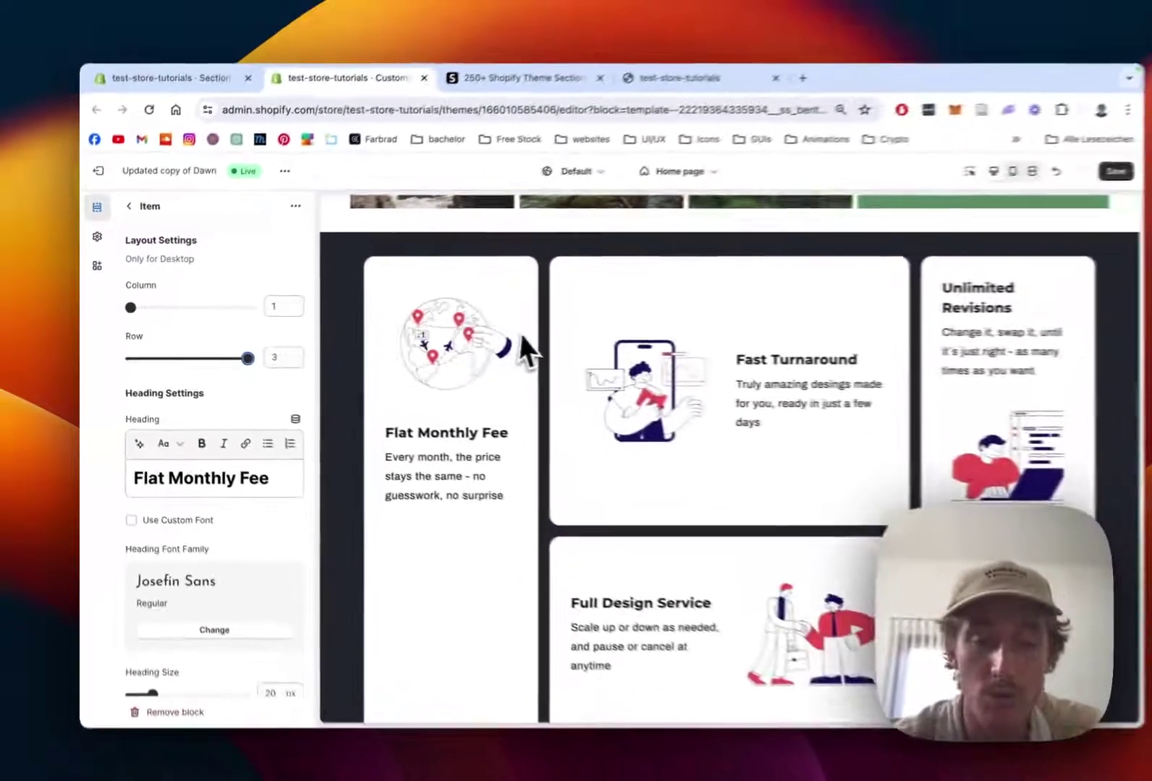
scroll(502, 330, down, 6)
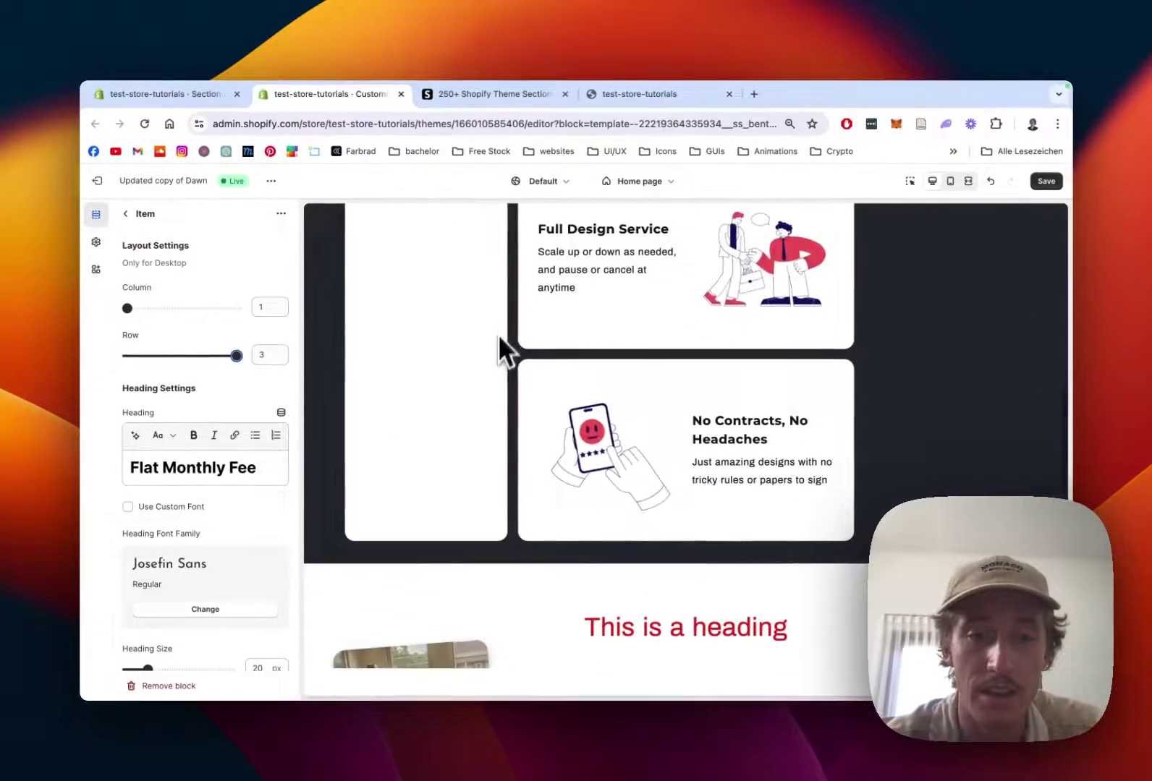
scroll(463, 420, up, 7)
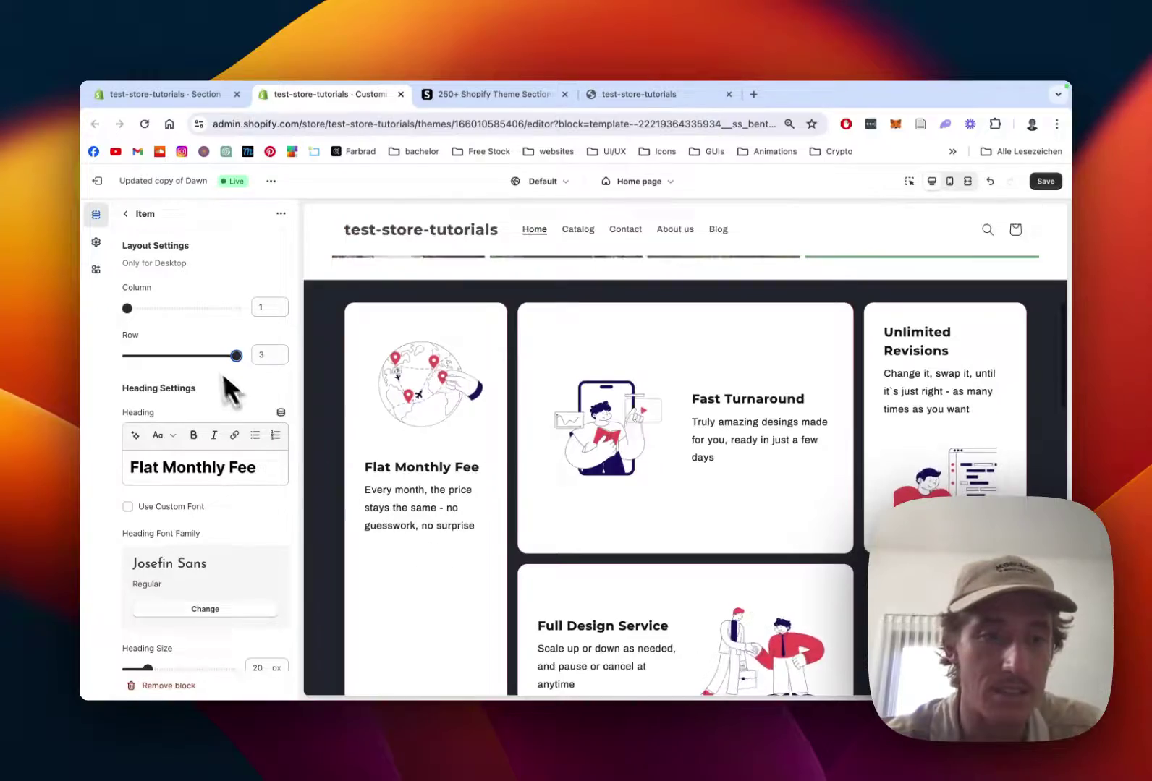
drag(236, 356, 121, 388)
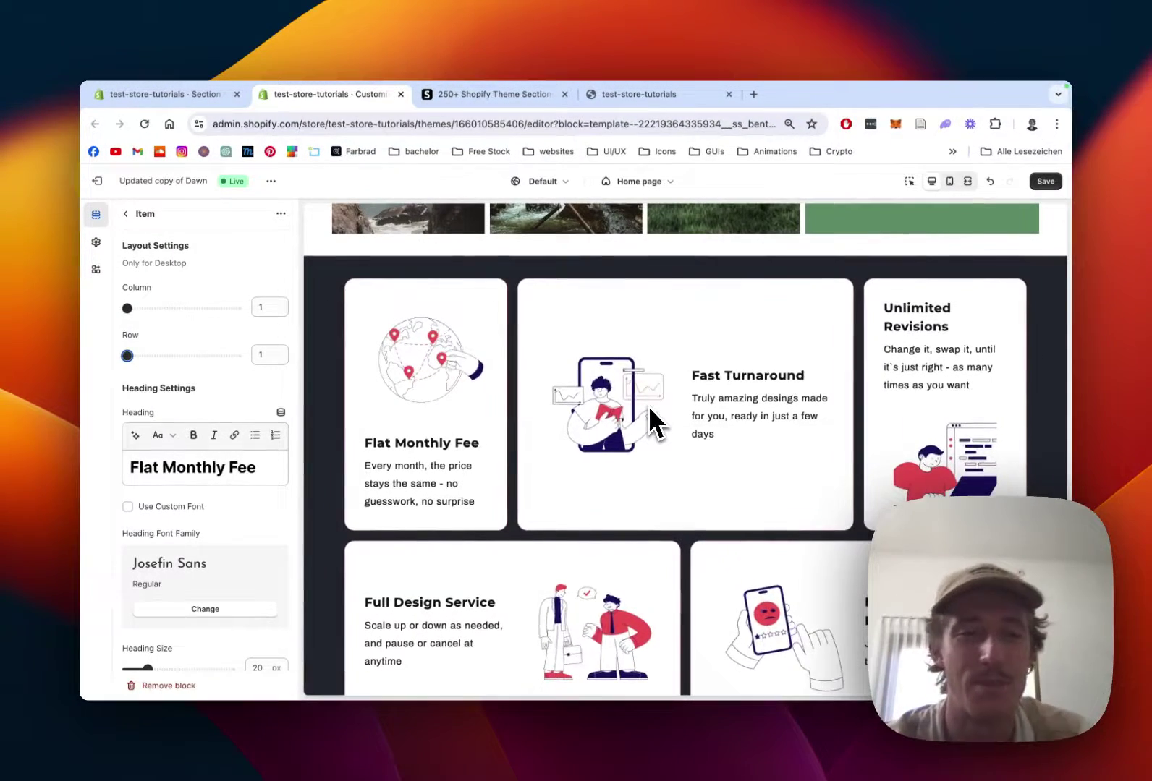
scroll(263, 403, down, 2)
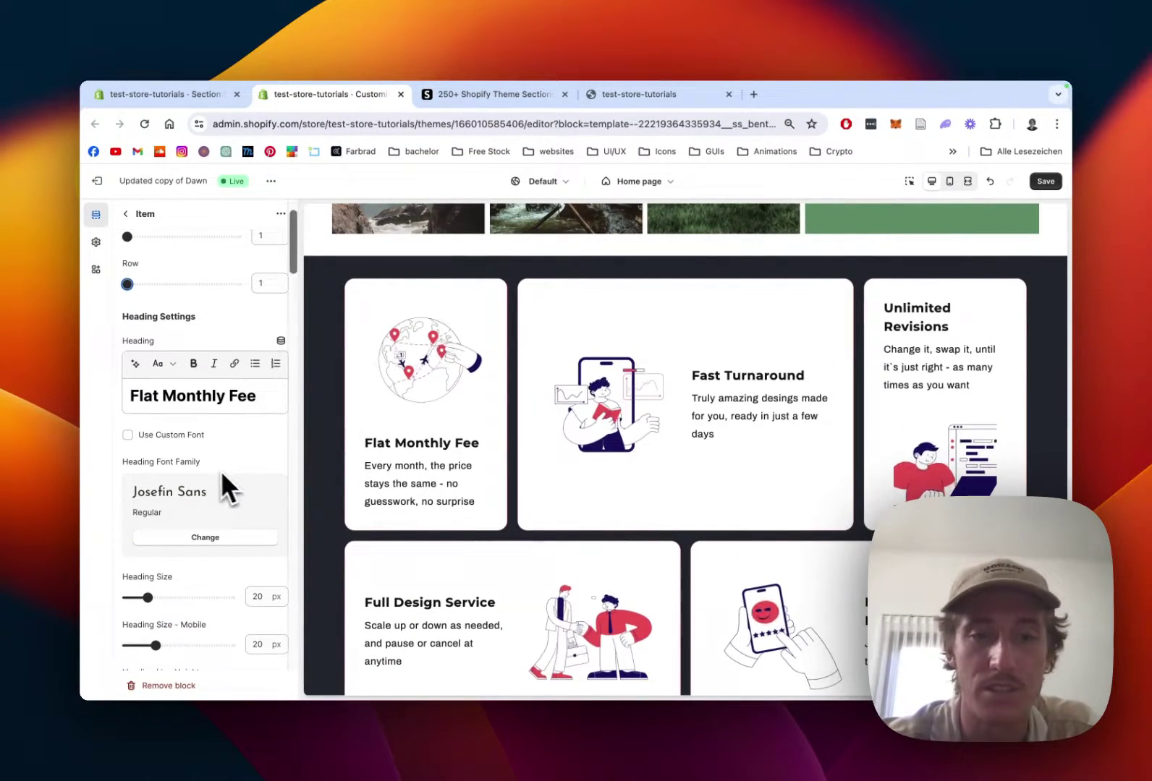
scroll(219, 401, down, 5)
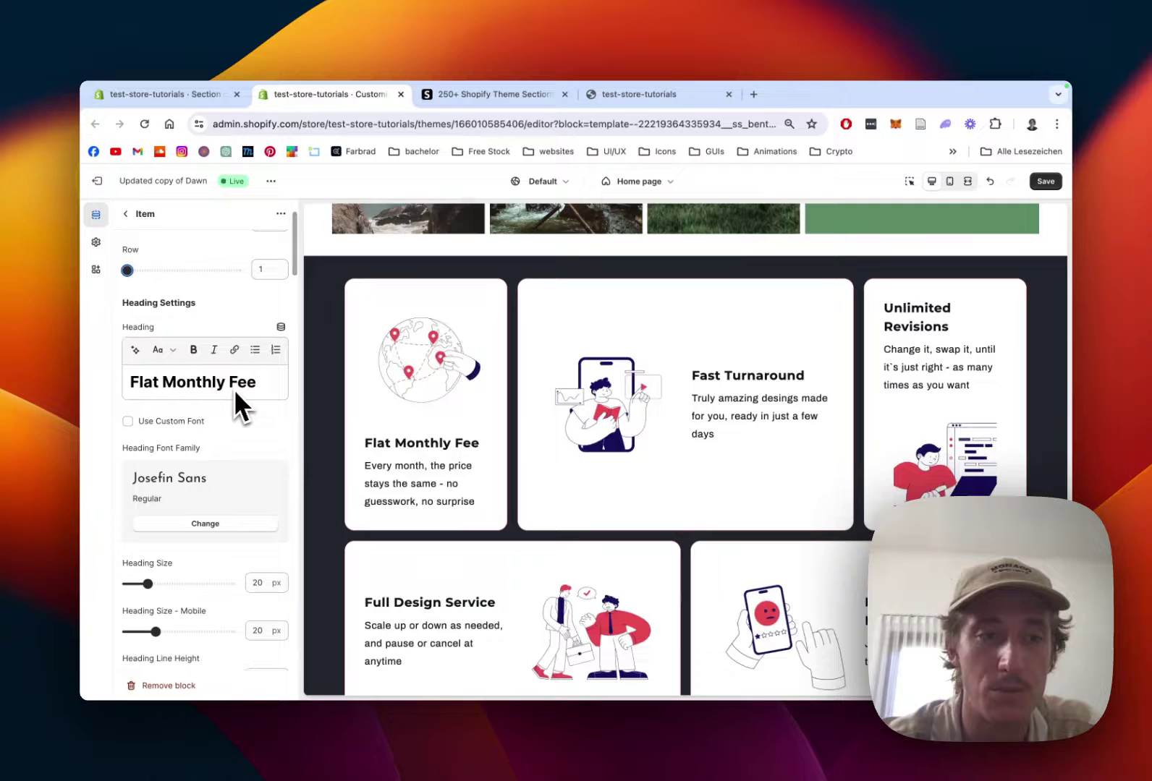
scroll(239, 388, down, 8)
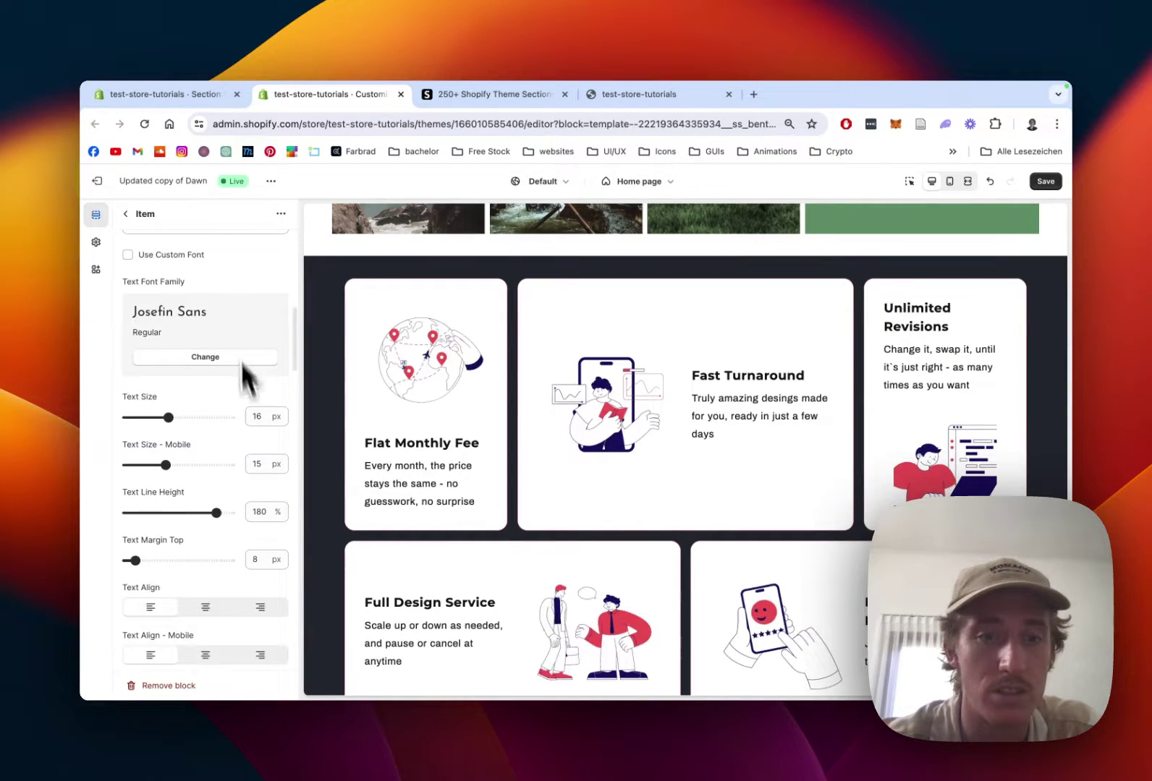
scroll(242, 390, up, 2)
scroll(235, 333, down, 3)
scroll(233, 318, down, 10)
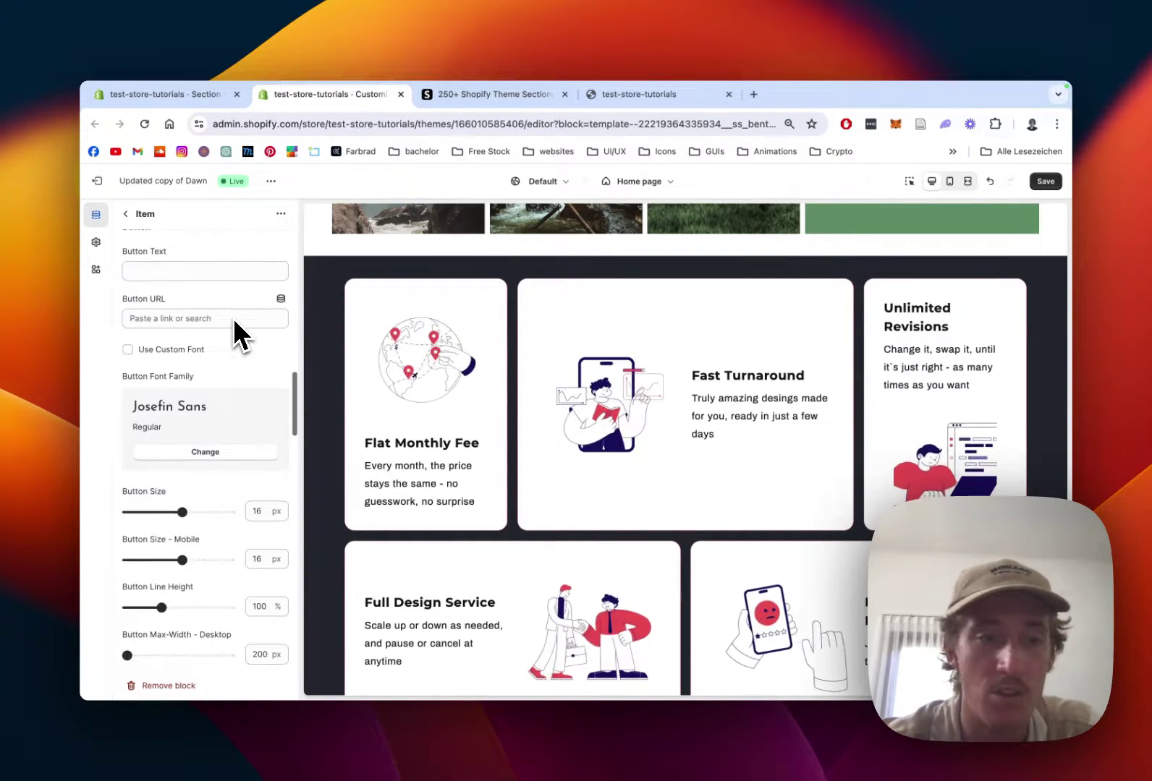
scroll(233, 317, down, 6)
scroll(233, 318, down, 15)
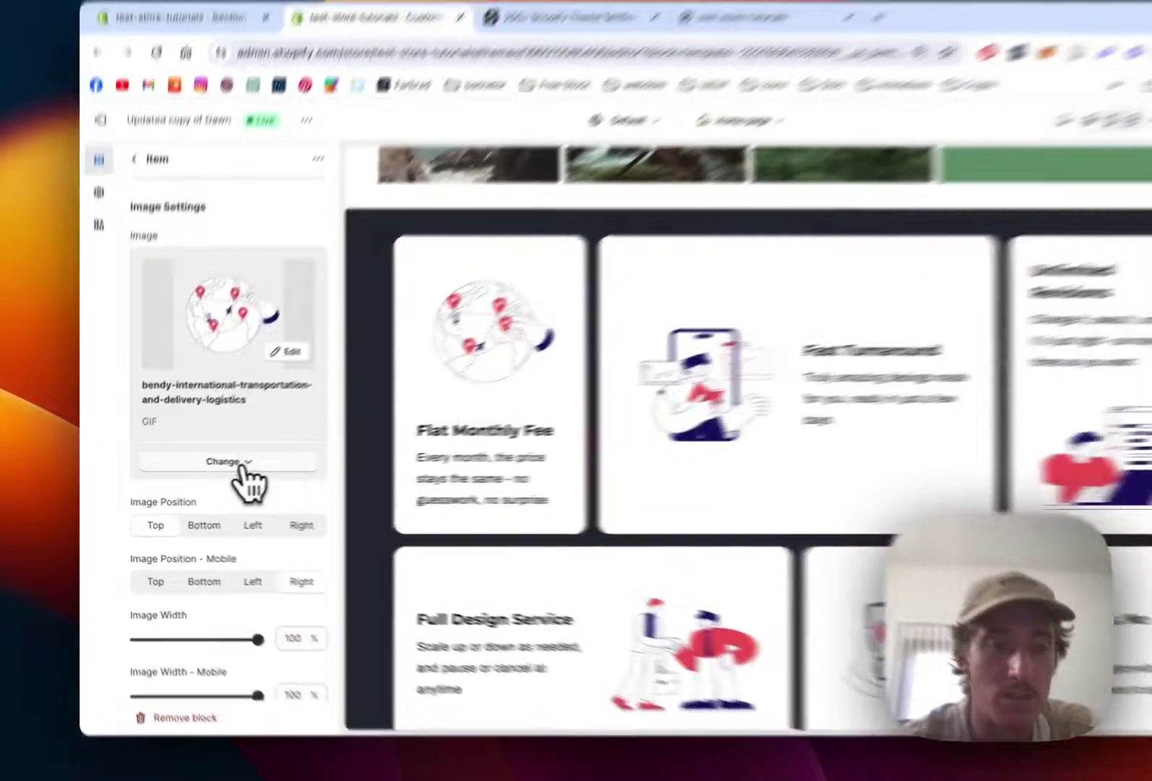
click(208, 470)
click(293, 486)
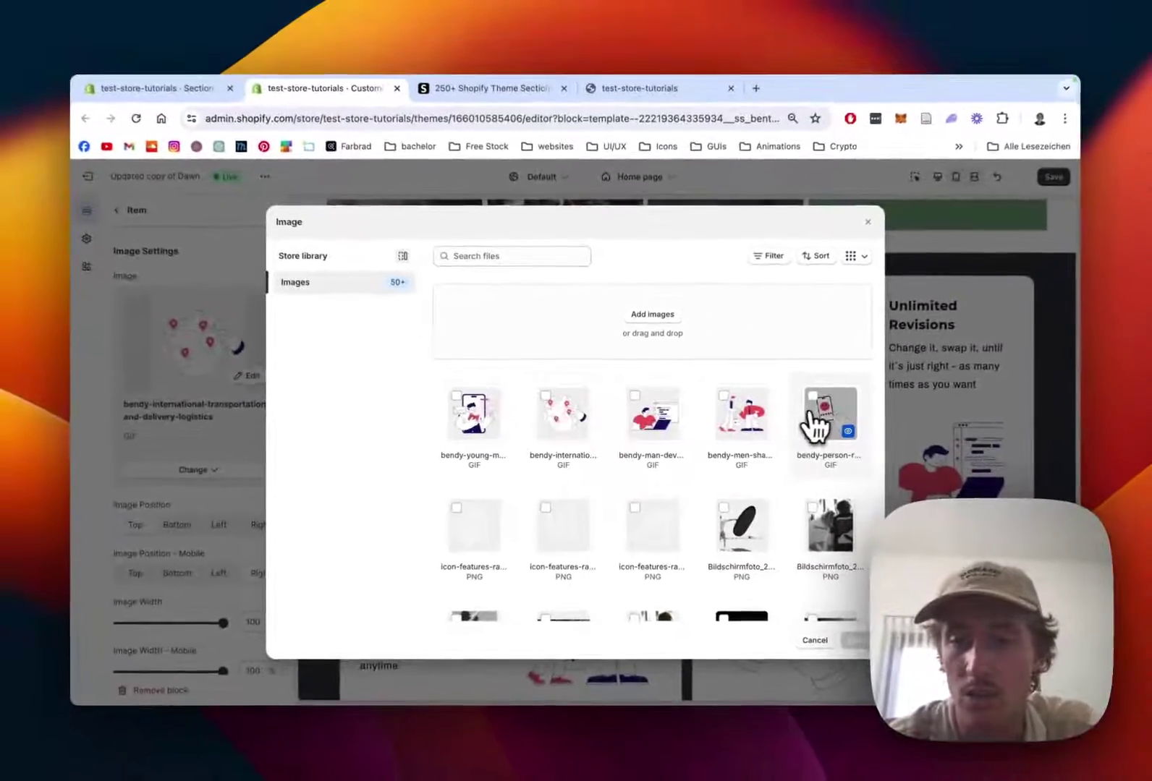
click(976, 398)
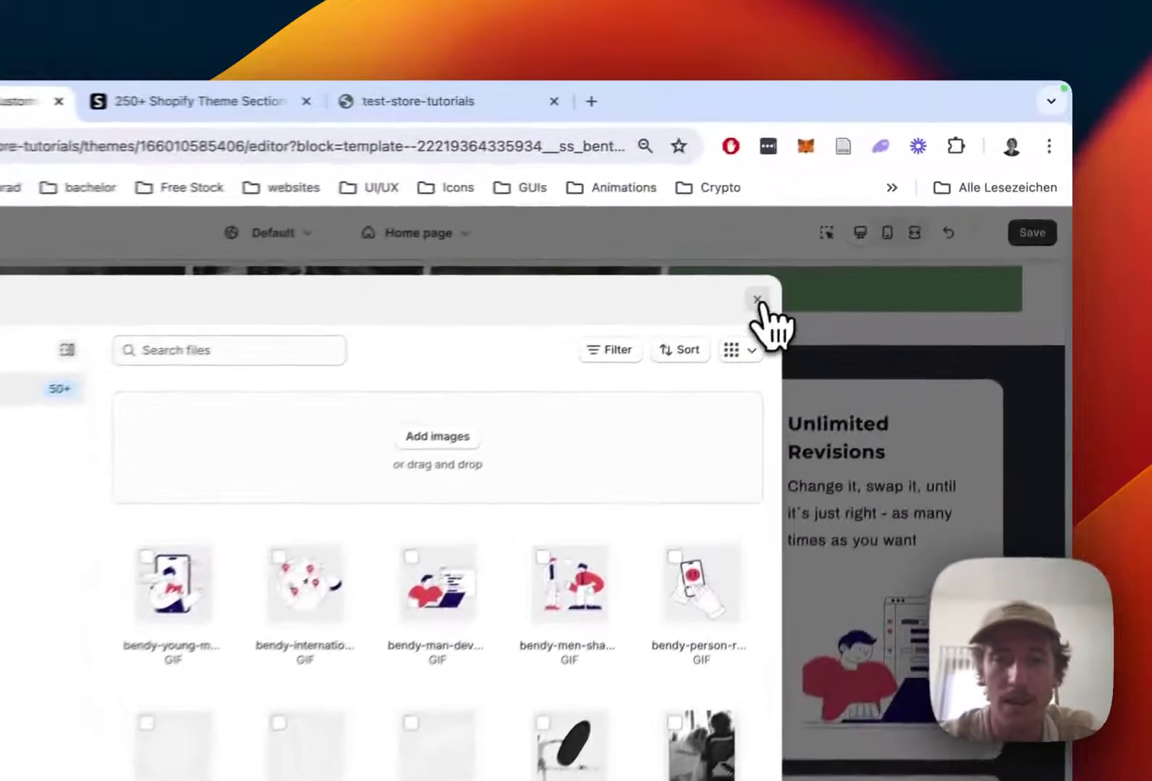
click(863, 225)
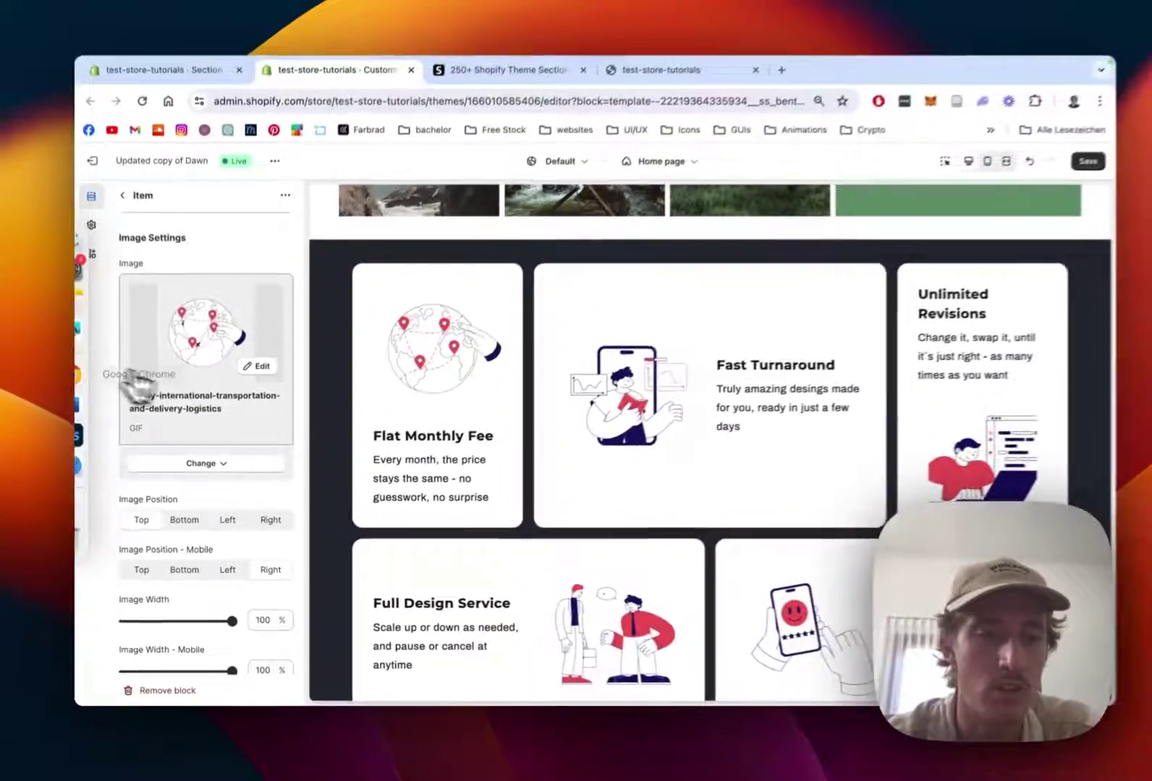
Set the Bento Grid Item Heading Color to blue #1773B0 from the currently used swatches
scroll(206, 405, down, 2)
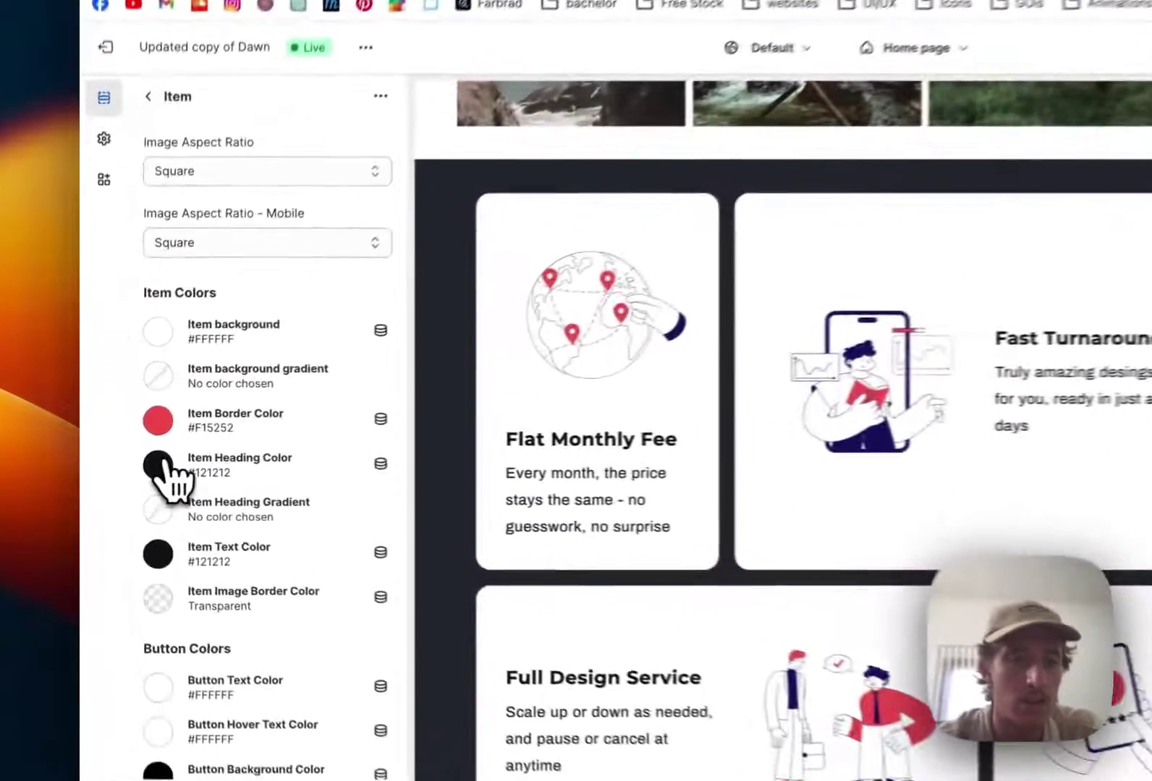
click(132, 462)
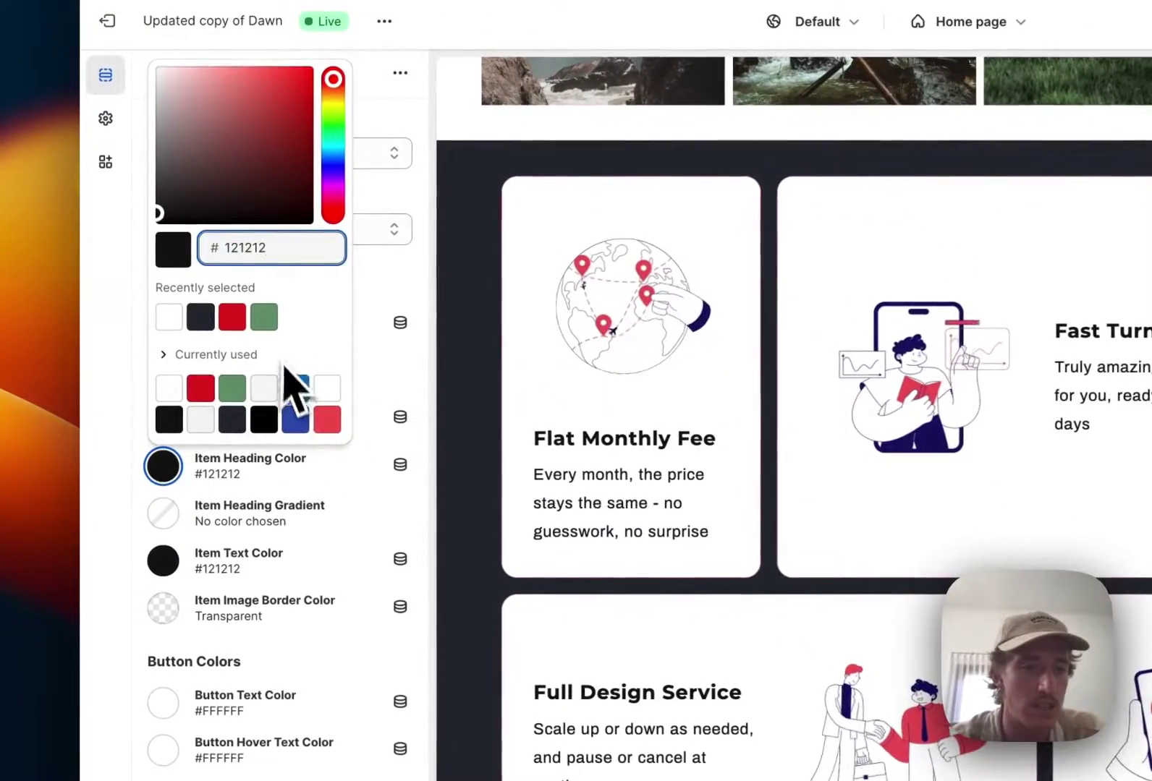
click(295, 387)
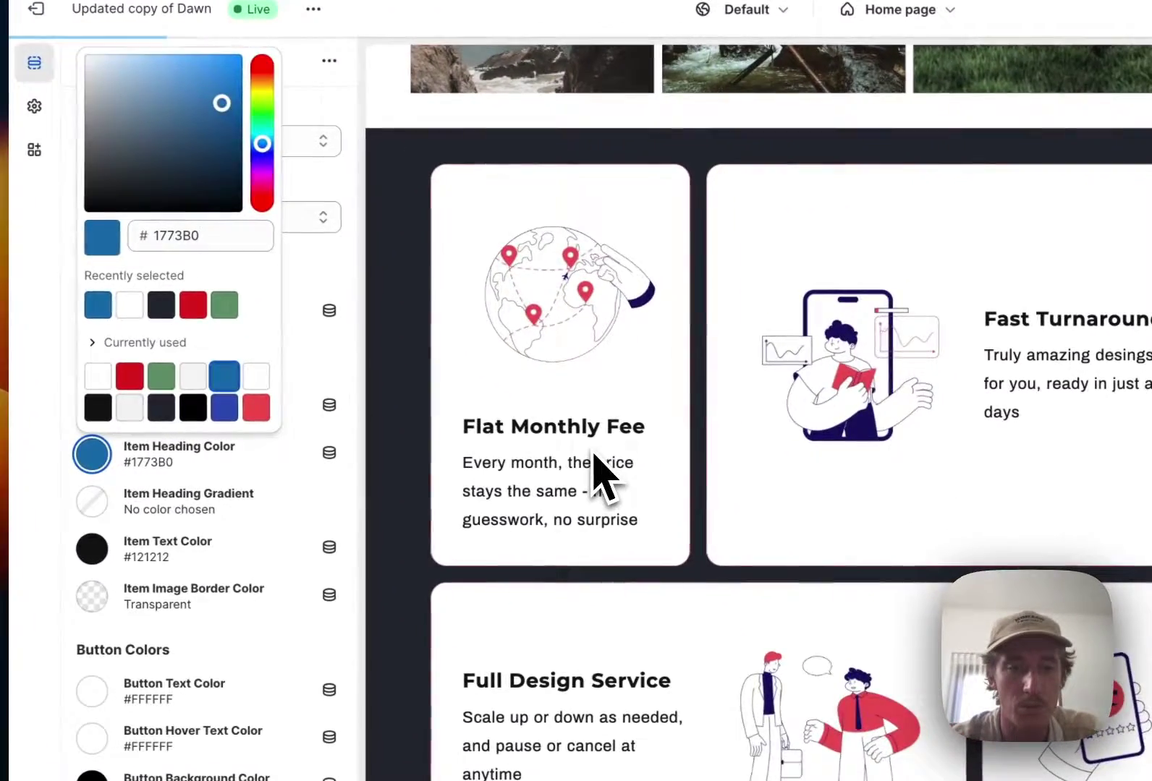
click(360, 364)
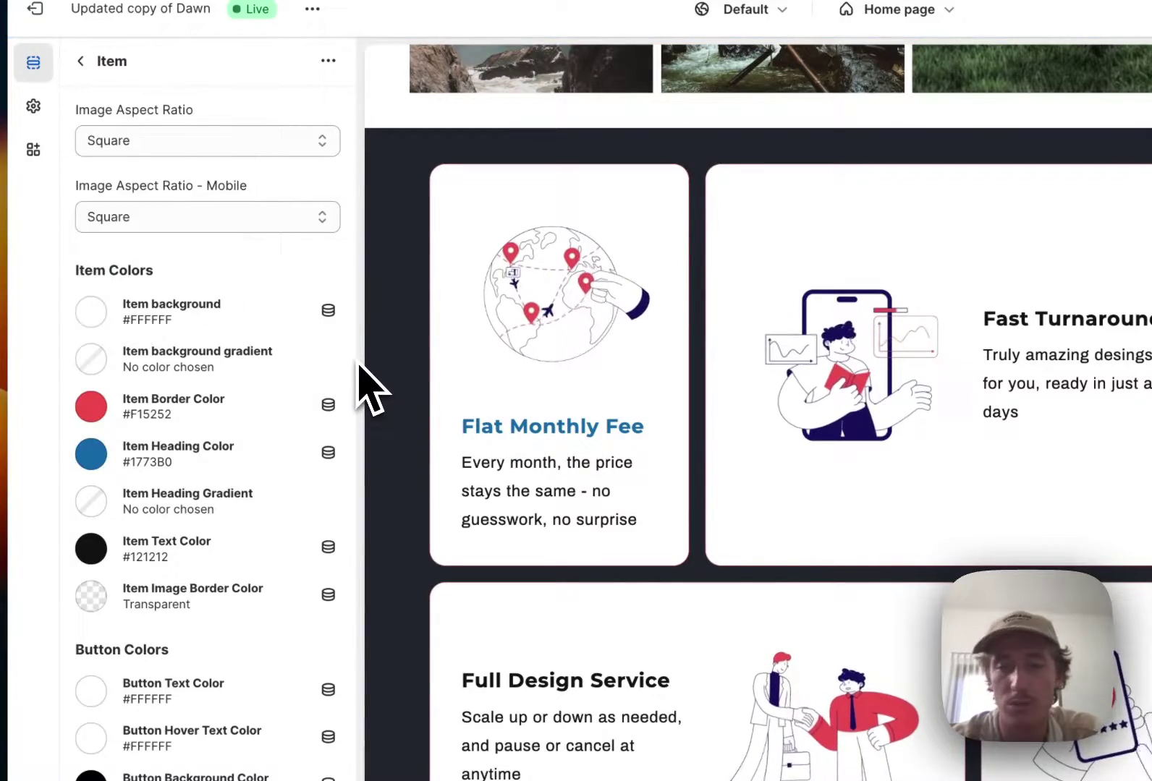
scroll(366, 387, down, 2)
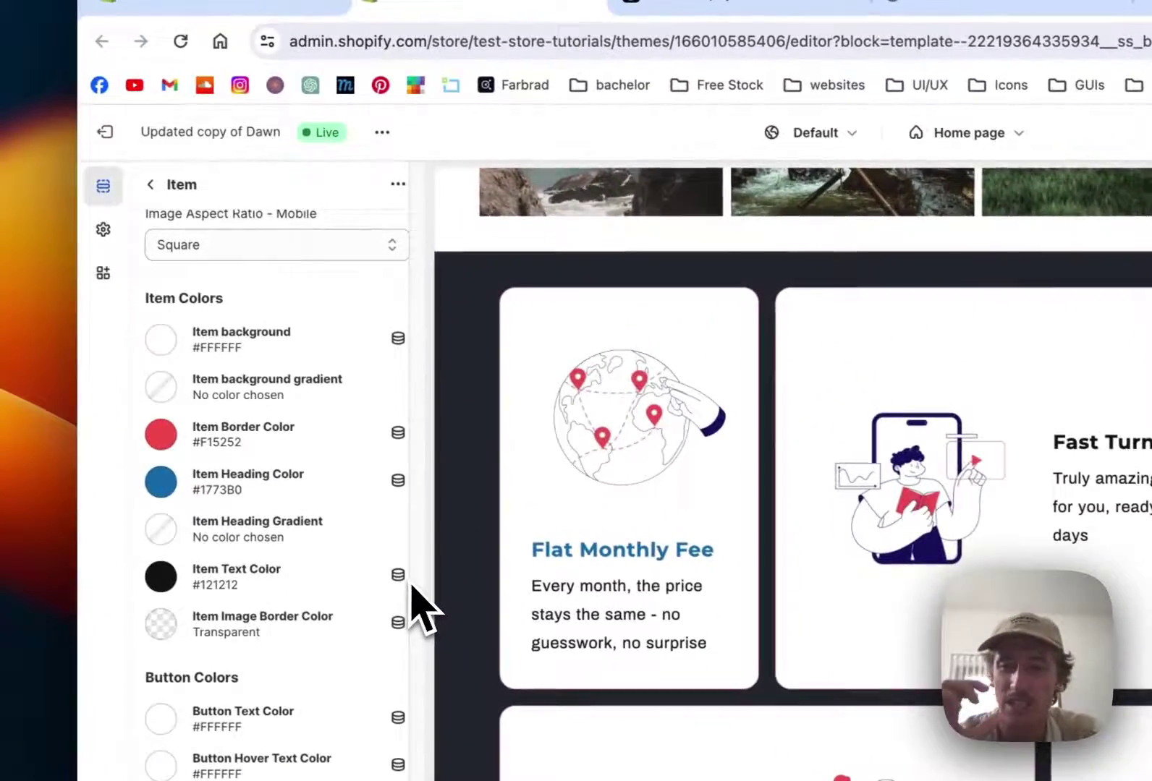
scroll(412, 586, down, 1)
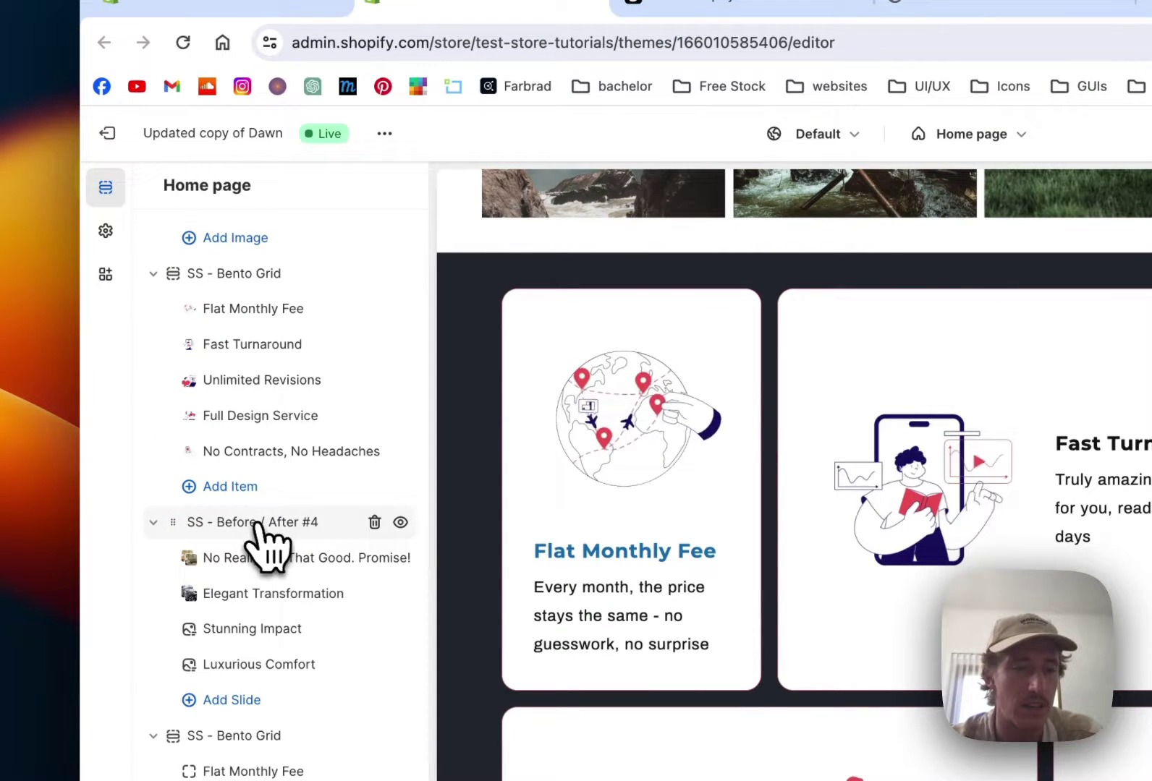
Open the SS - Bento Grid settings and try 6 body columns before returning to 4
click(259, 524)
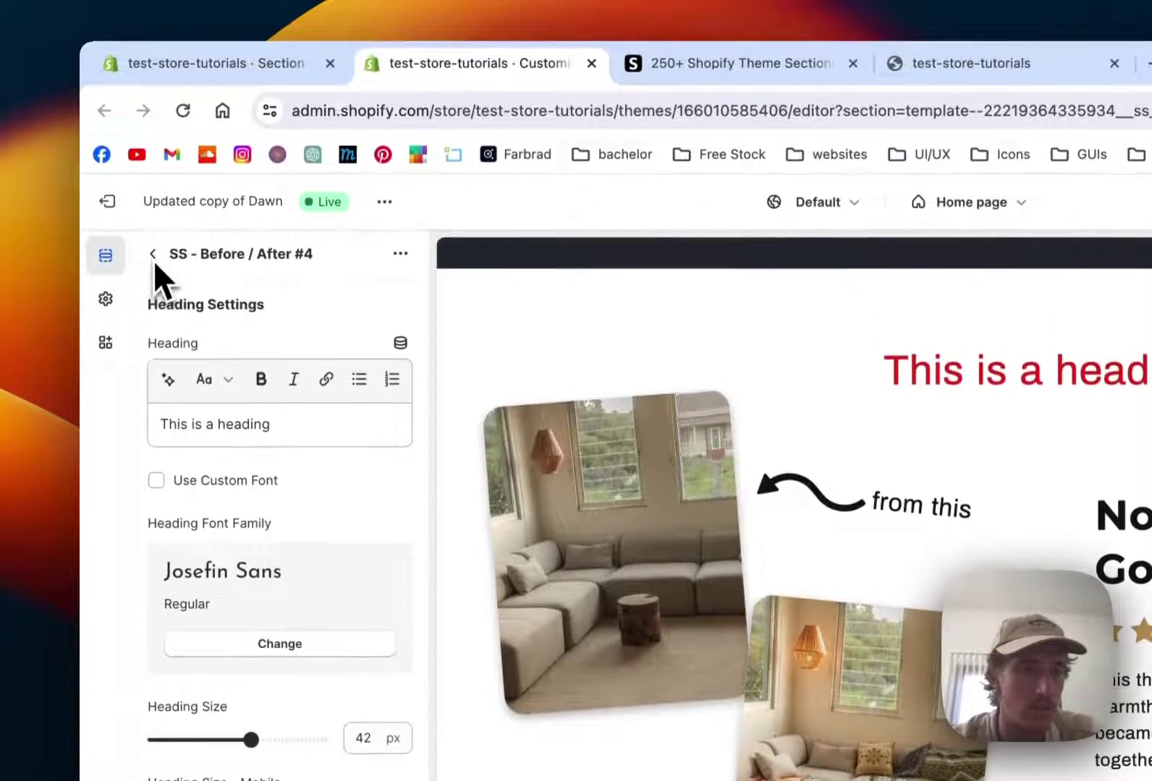
click(153, 254)
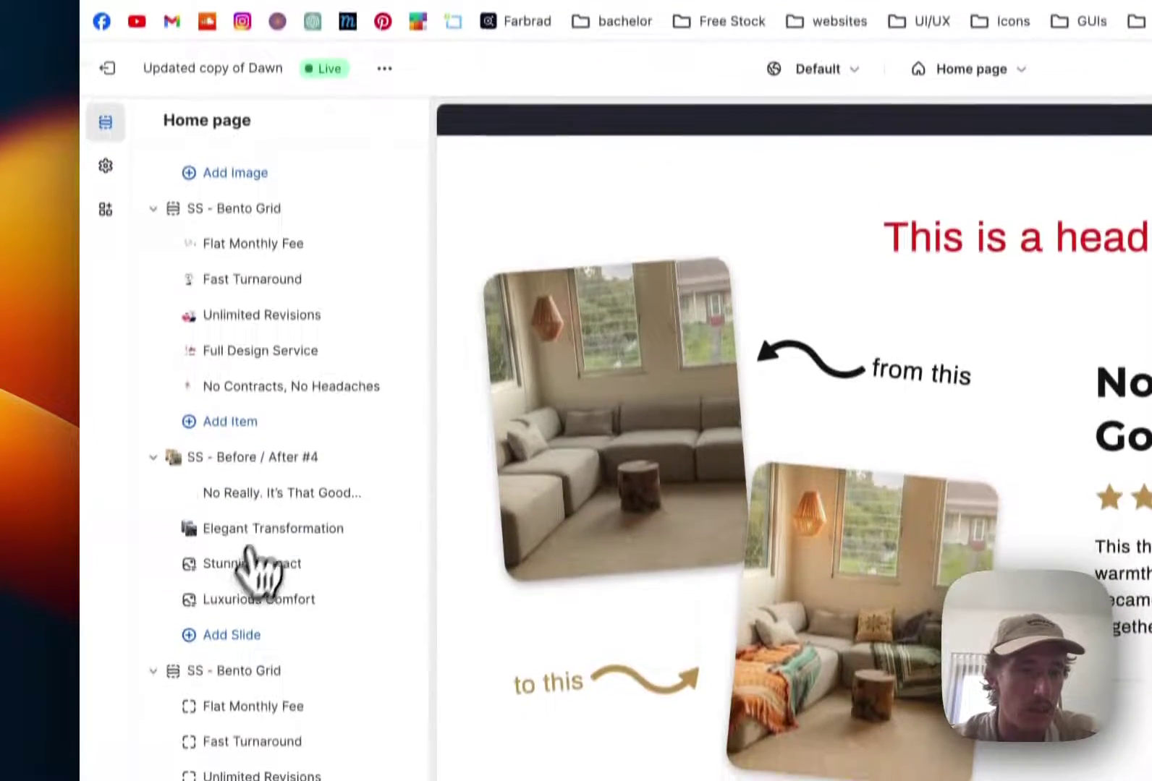
scroll(289, 600, up, 1)
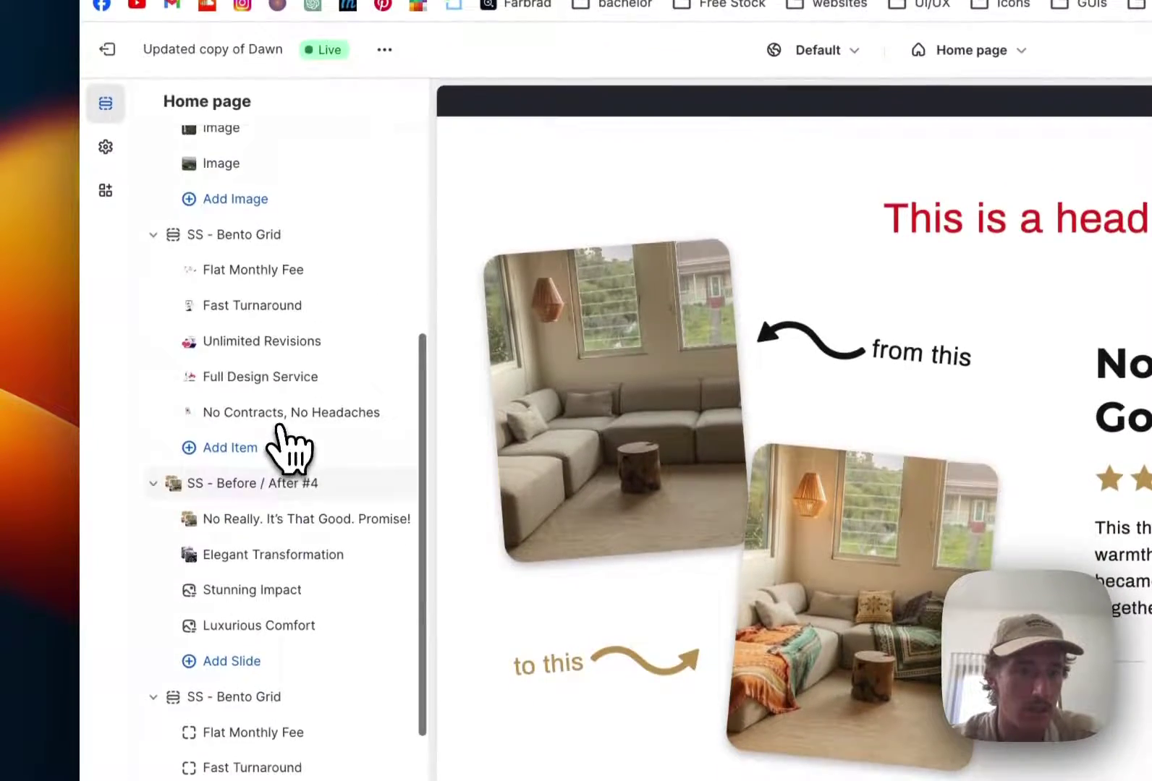
click(272, 237)
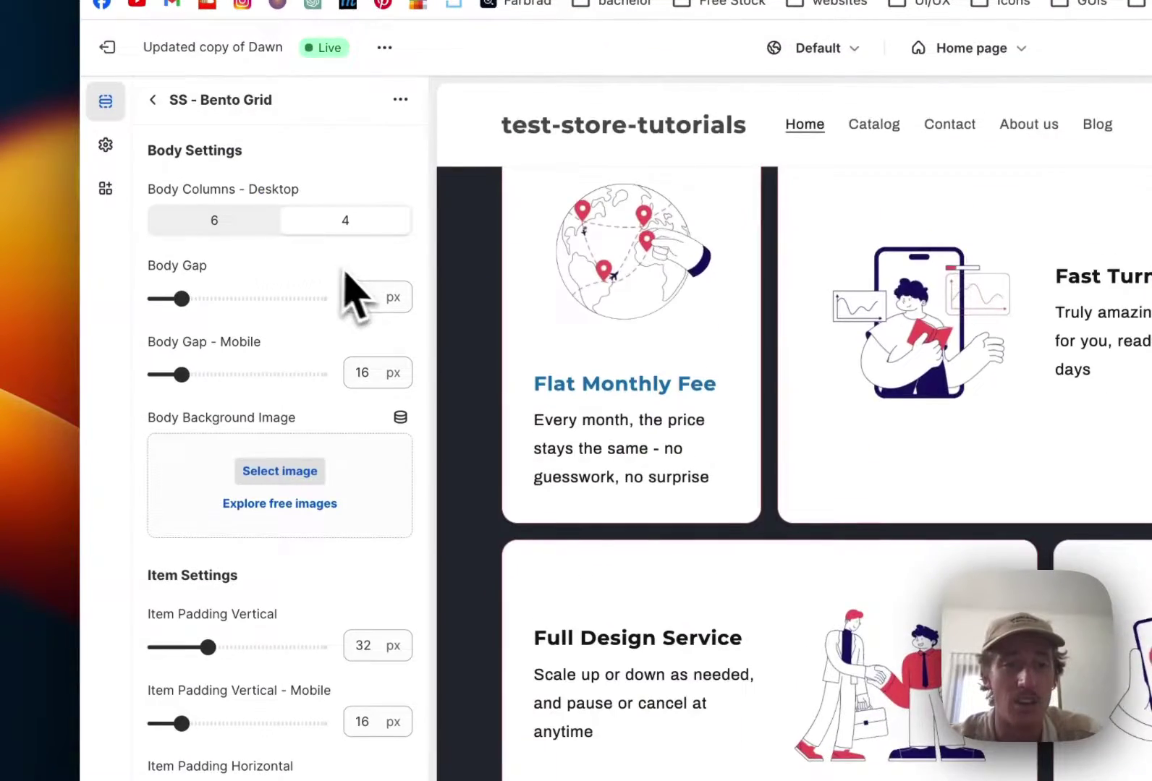
scroll(955, 333, up, 1)
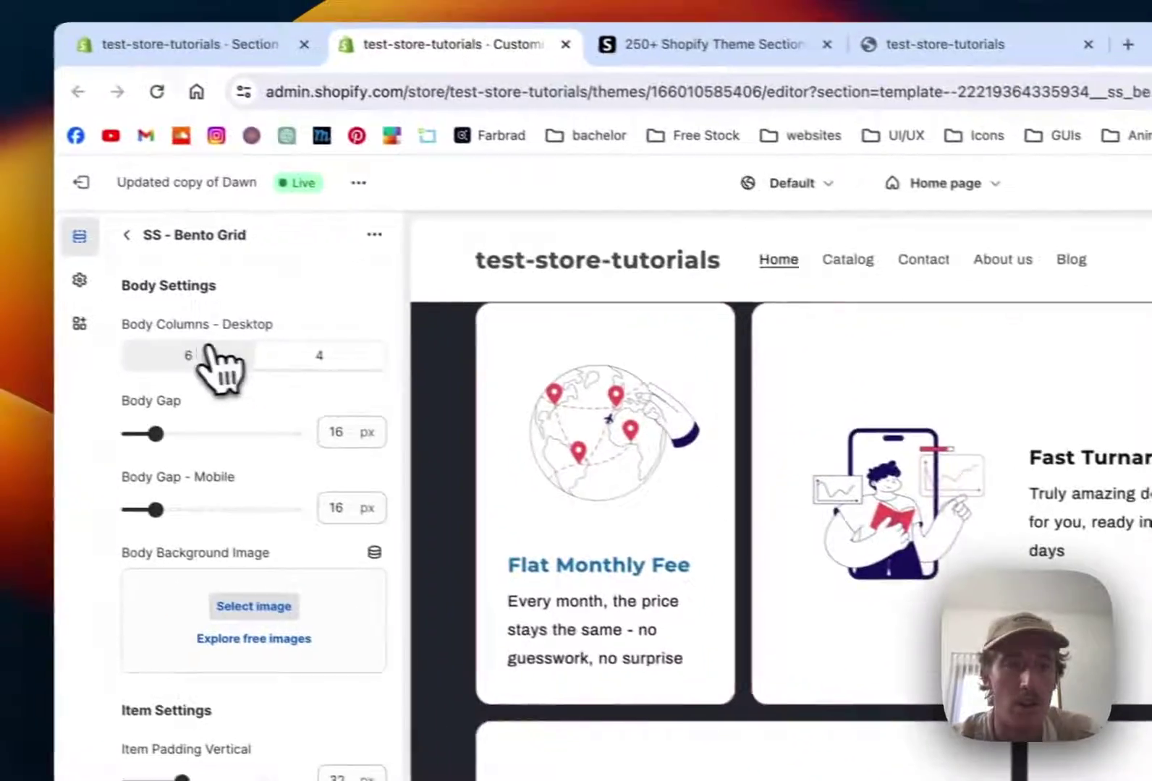
click(209, 356)
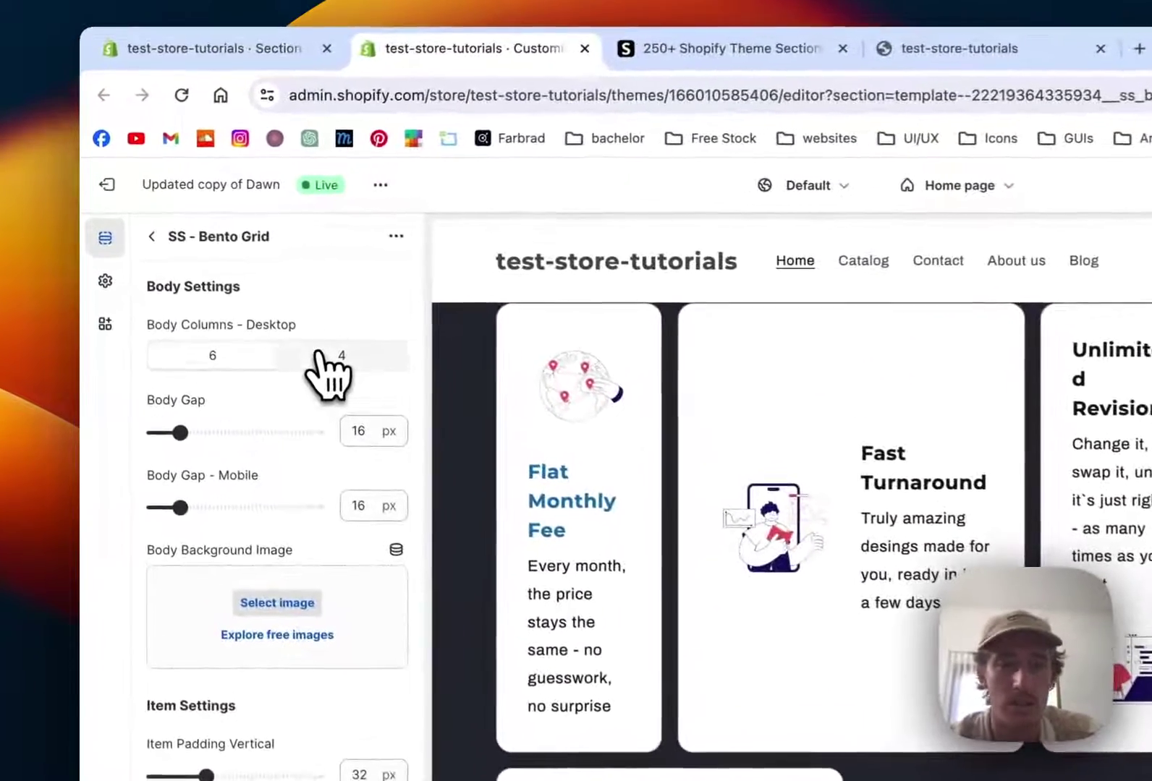
click(231, 288)
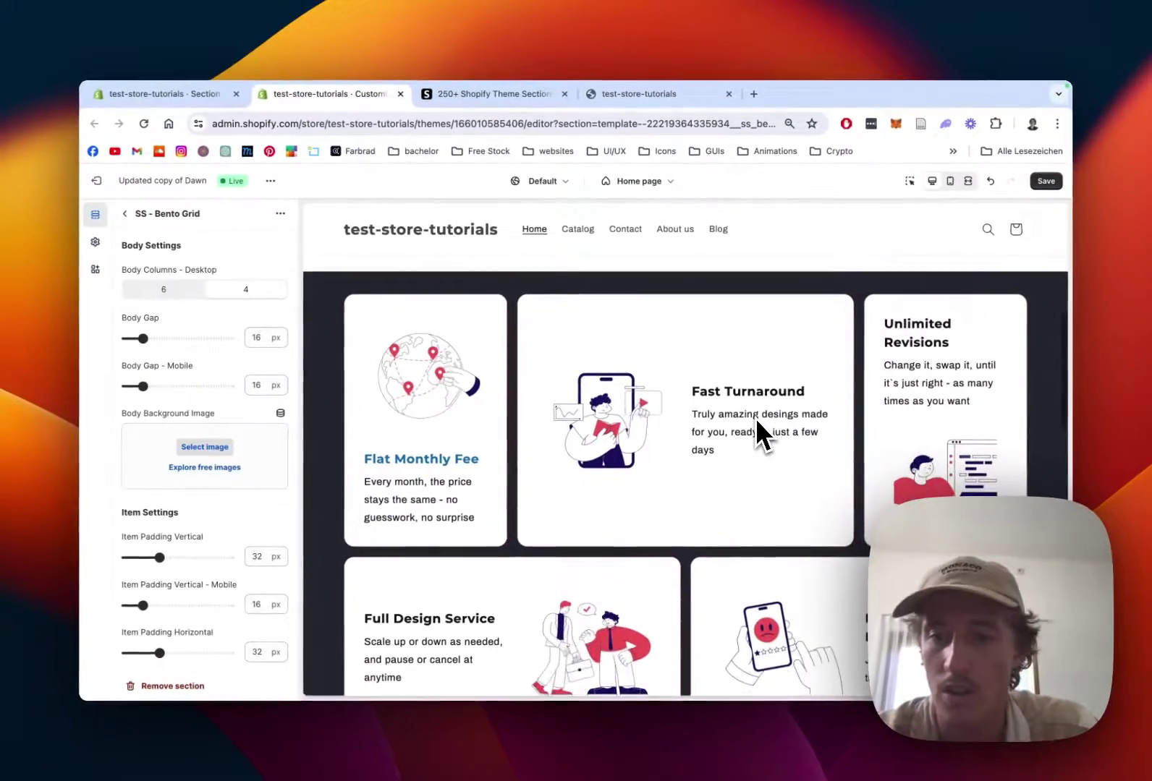
Raise the cards' vertical item padding from 32 px to 38 px
scroll(765, 442, down, 2)
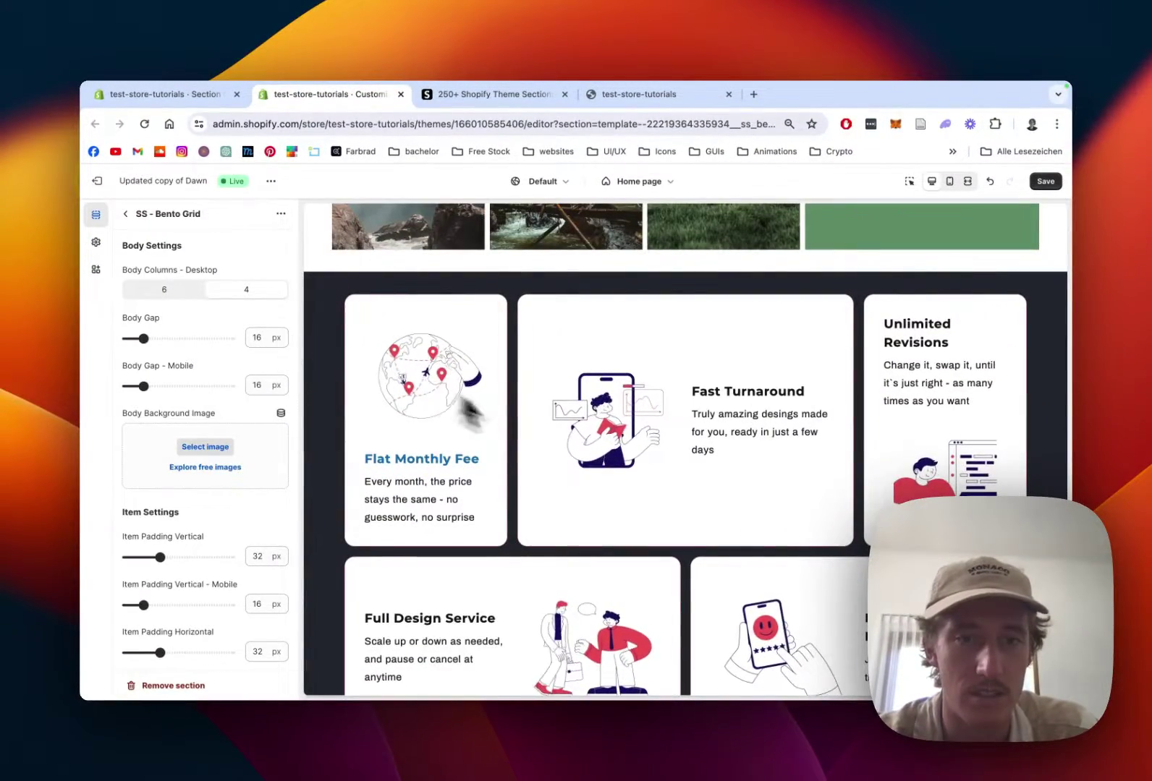
scroll(174, 310, down, 4)
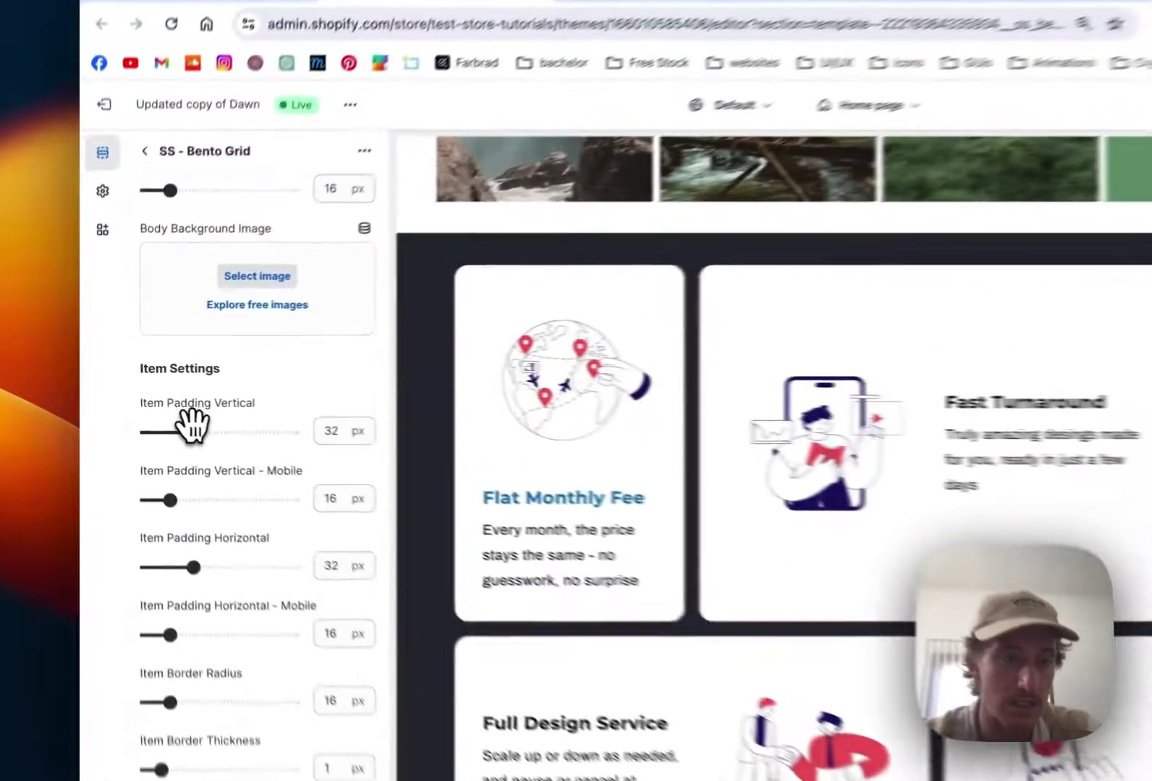
drag(191, 430, 229, 424)
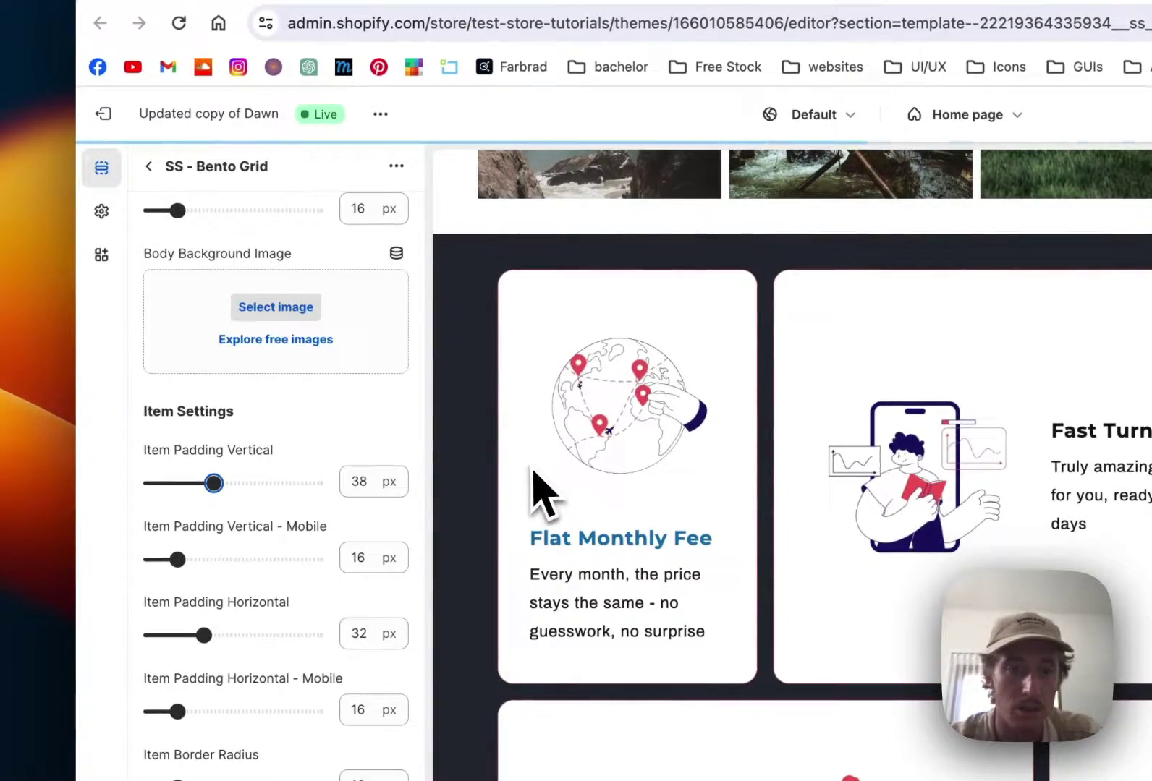
scroll(256, 352, down, 8)
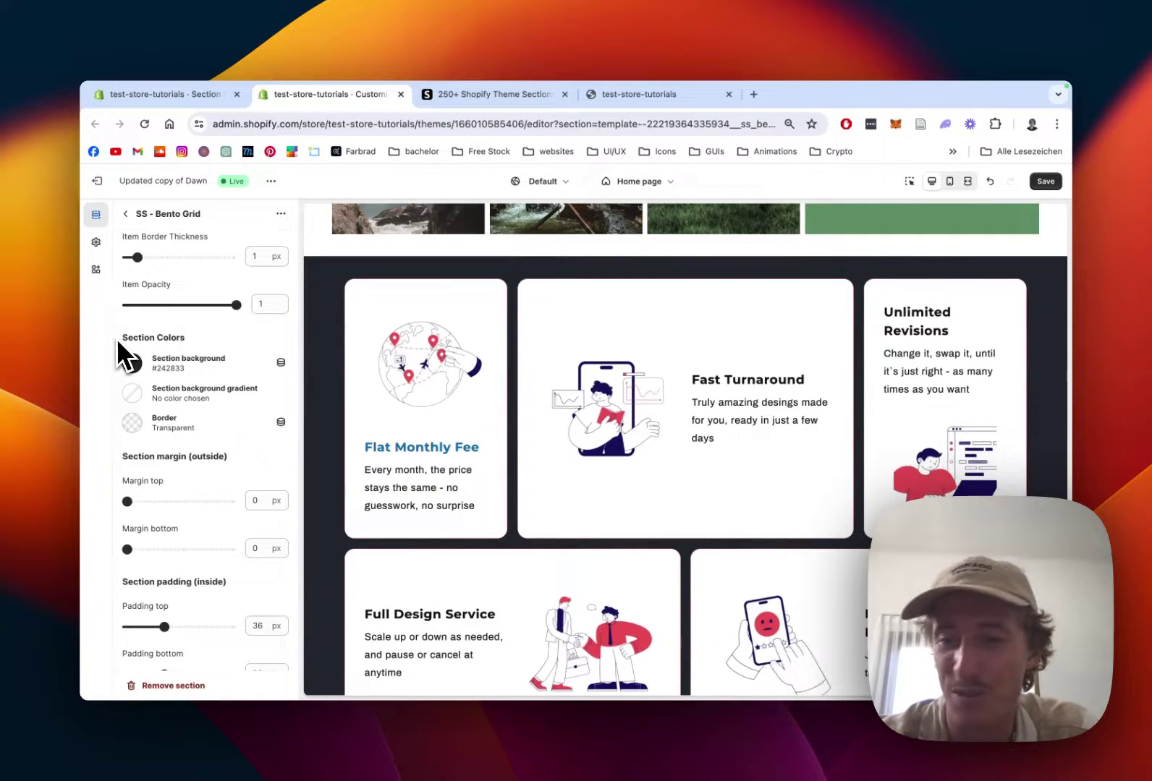
Set the Bento Grid section background to green #699672 and save the theme
scroll(120, 347, down, 4)
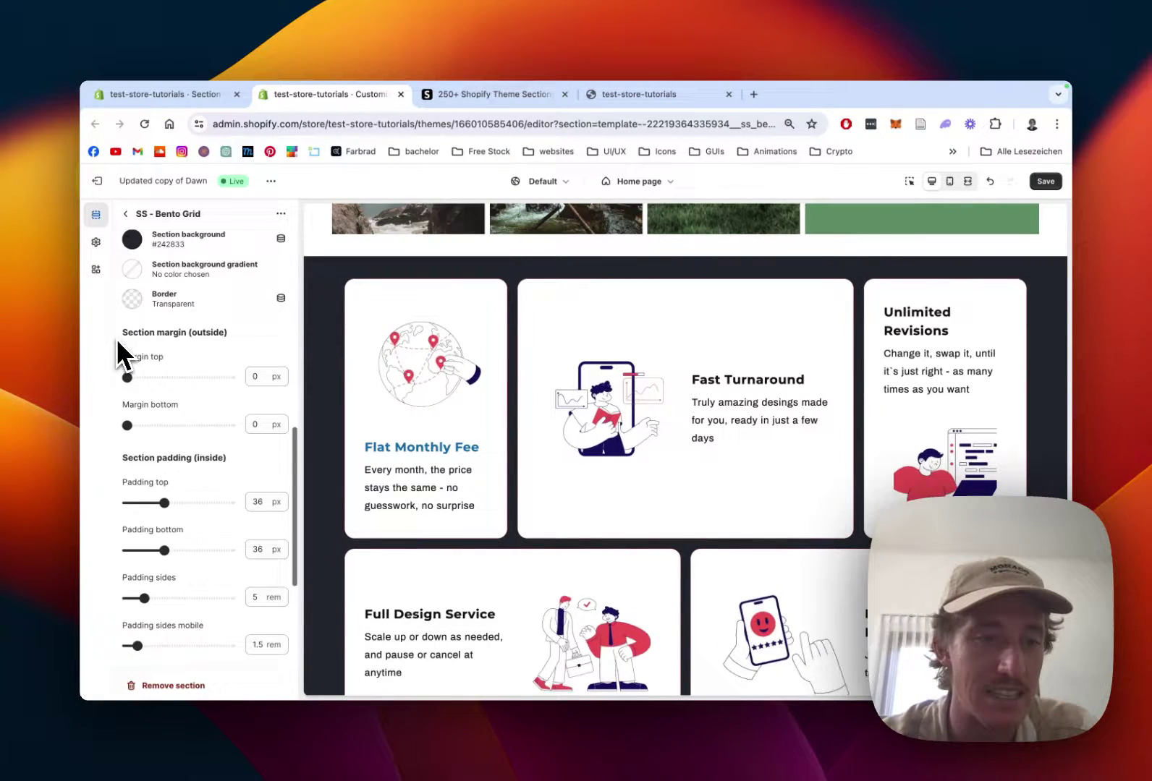
scroll(121, 349, up, 3)
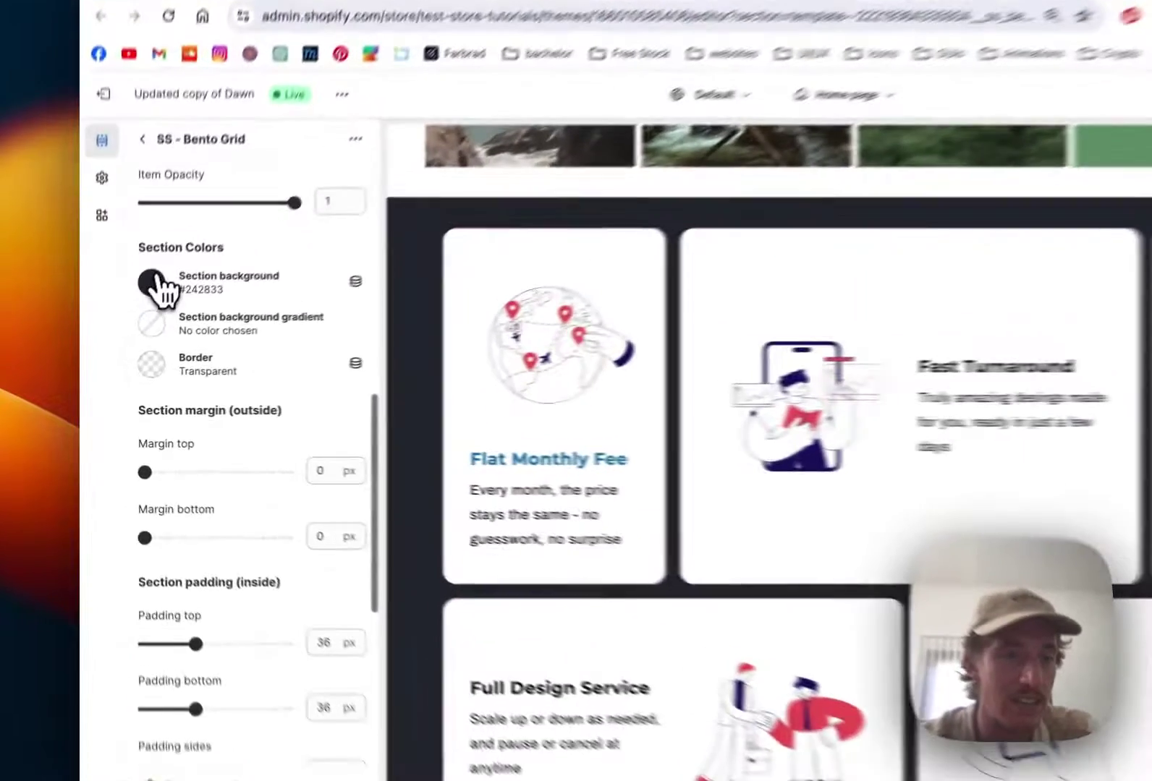
click(152, 282)
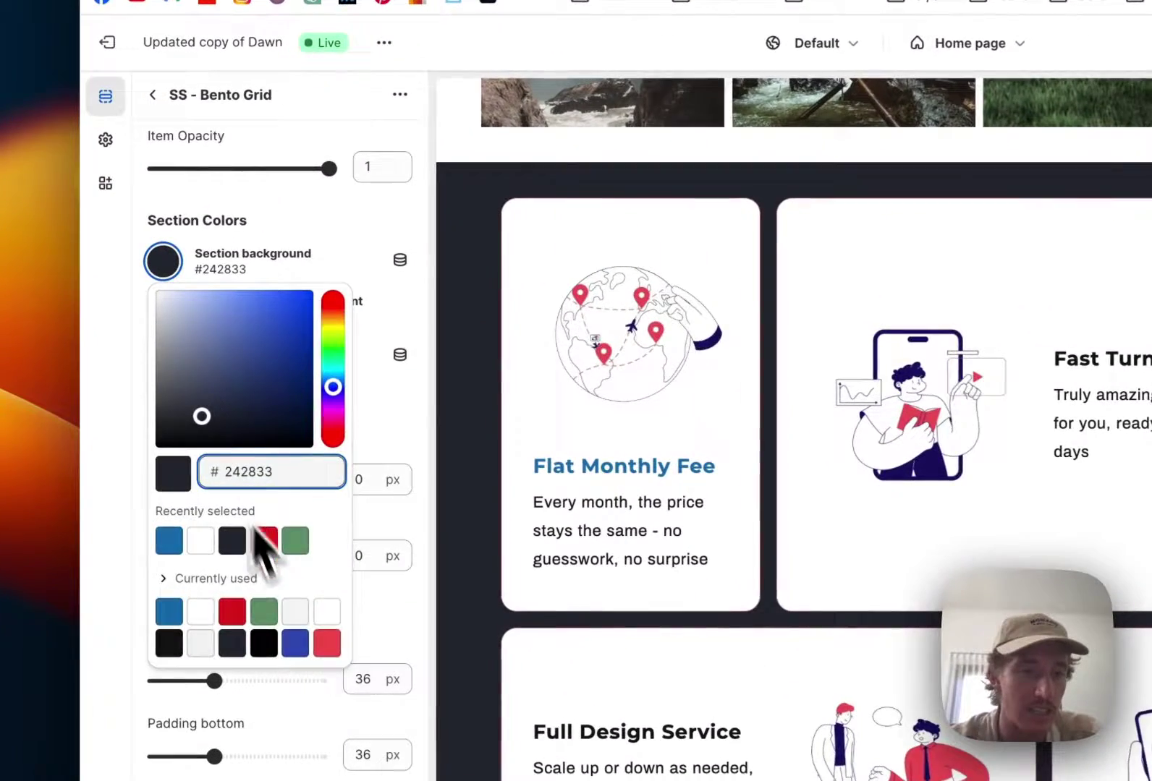
click(296, 540)
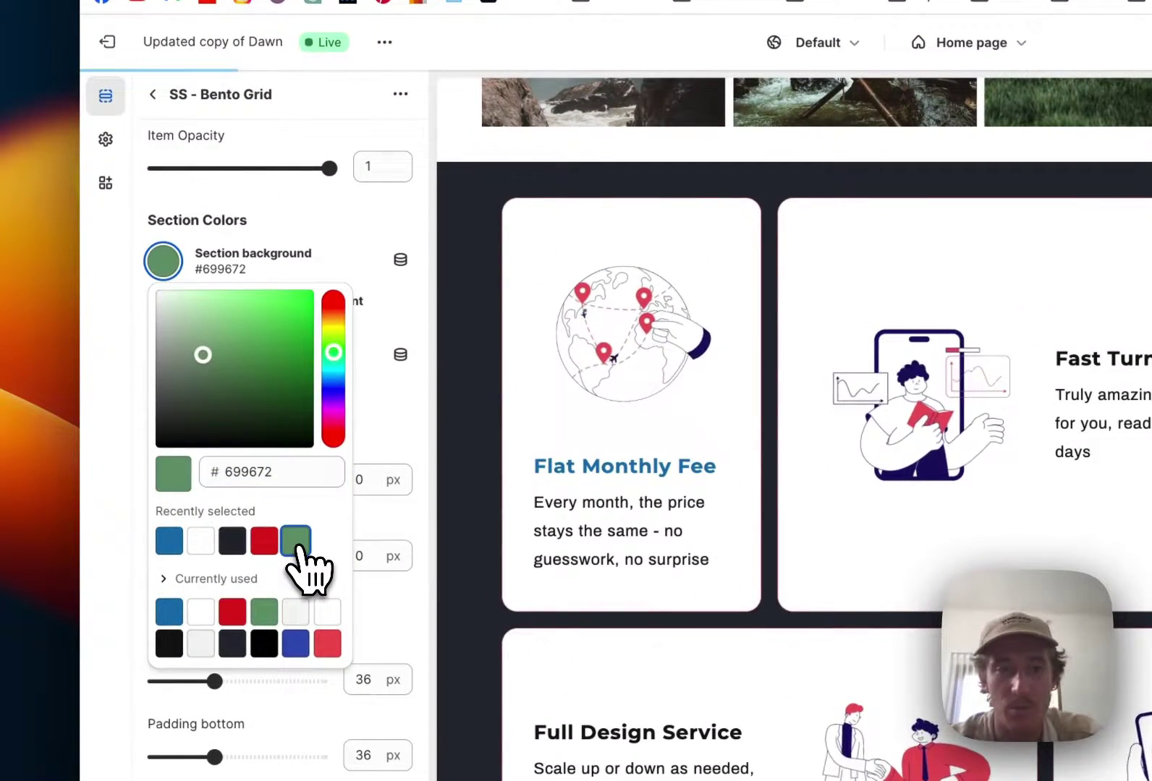
click(424, 232)
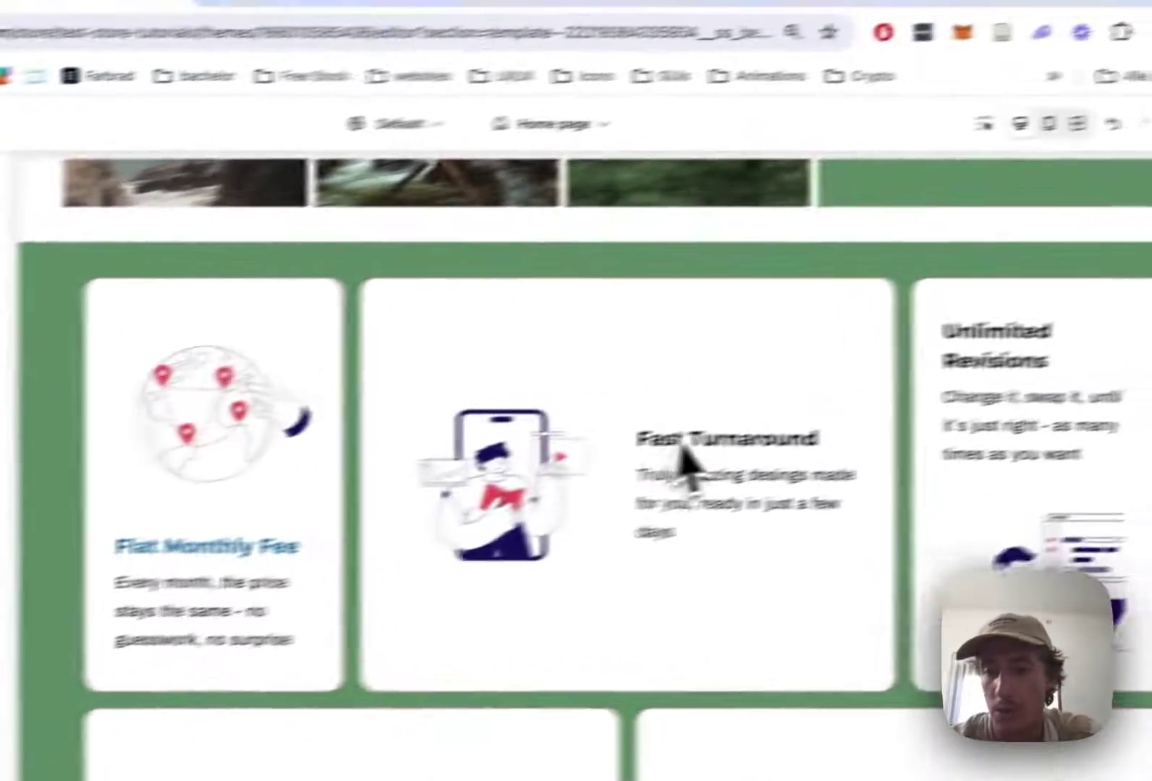
scroll(689, 470, down, 2)
click(1039, 236)
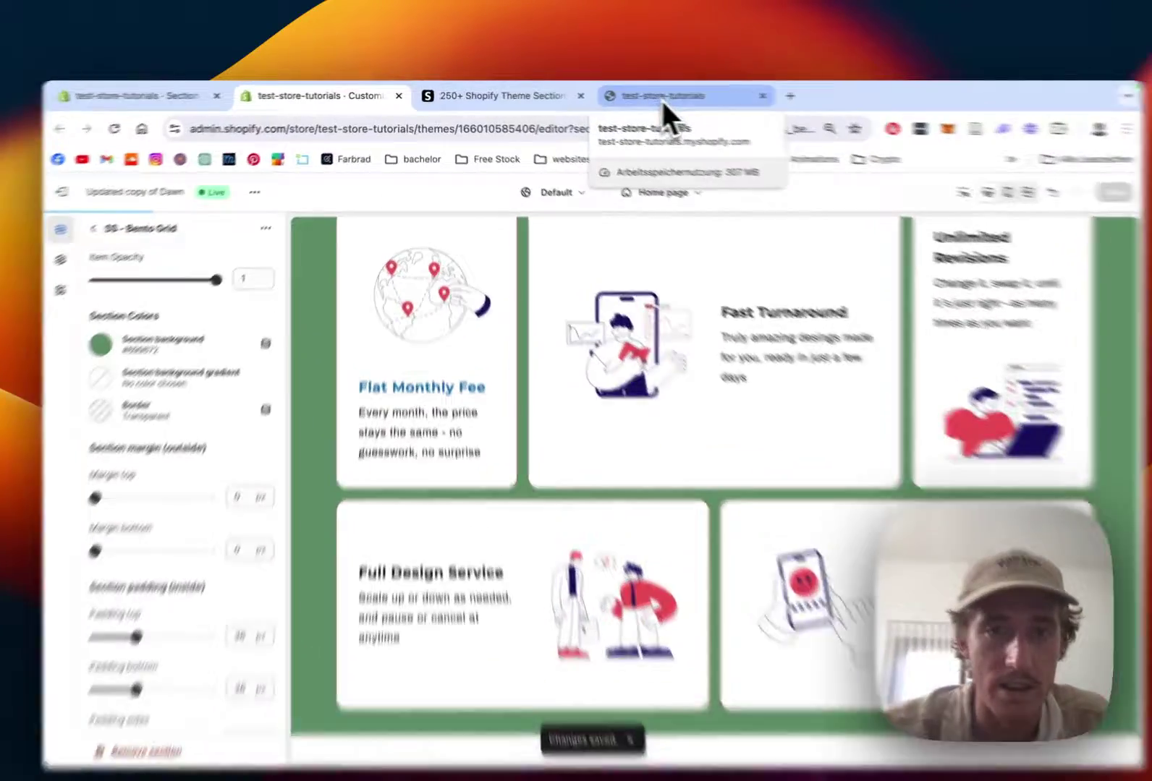
Reload the test-store-tutorials storefront and scroll to the green-backgrounded Bento Grid with blue headings
click(639, 97)
click(181, 150)
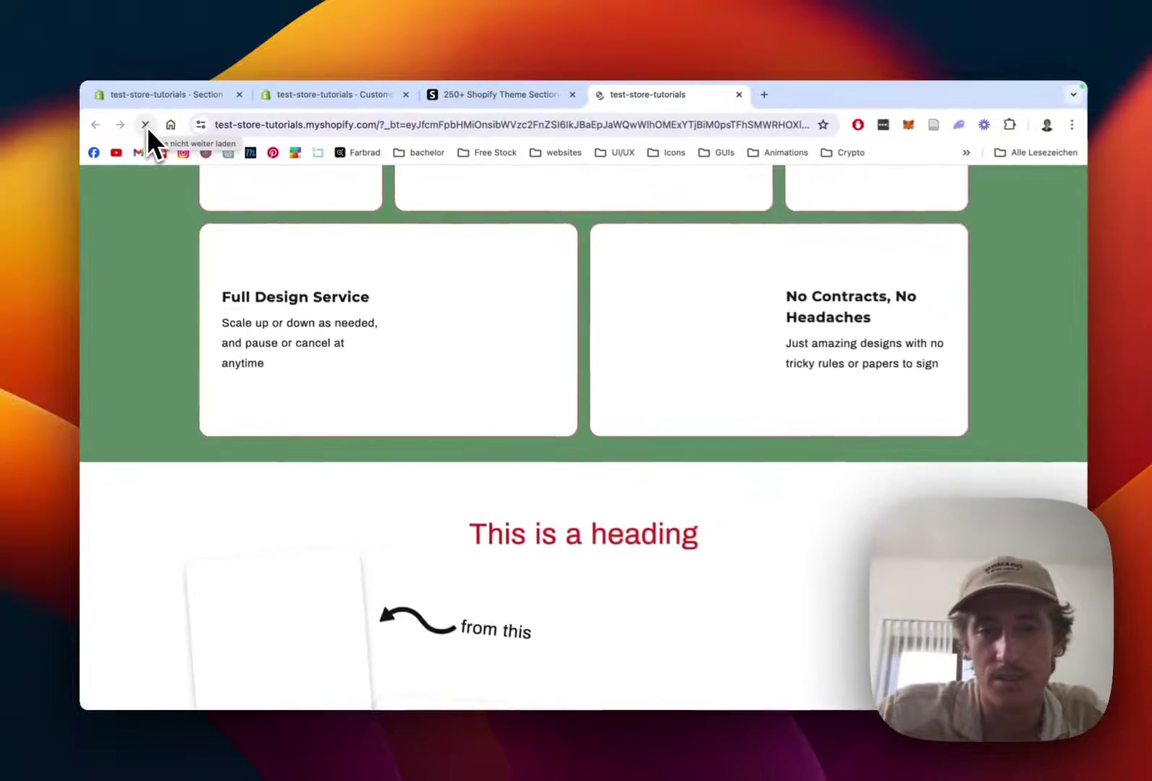
scroll(390, 303, up, 5)
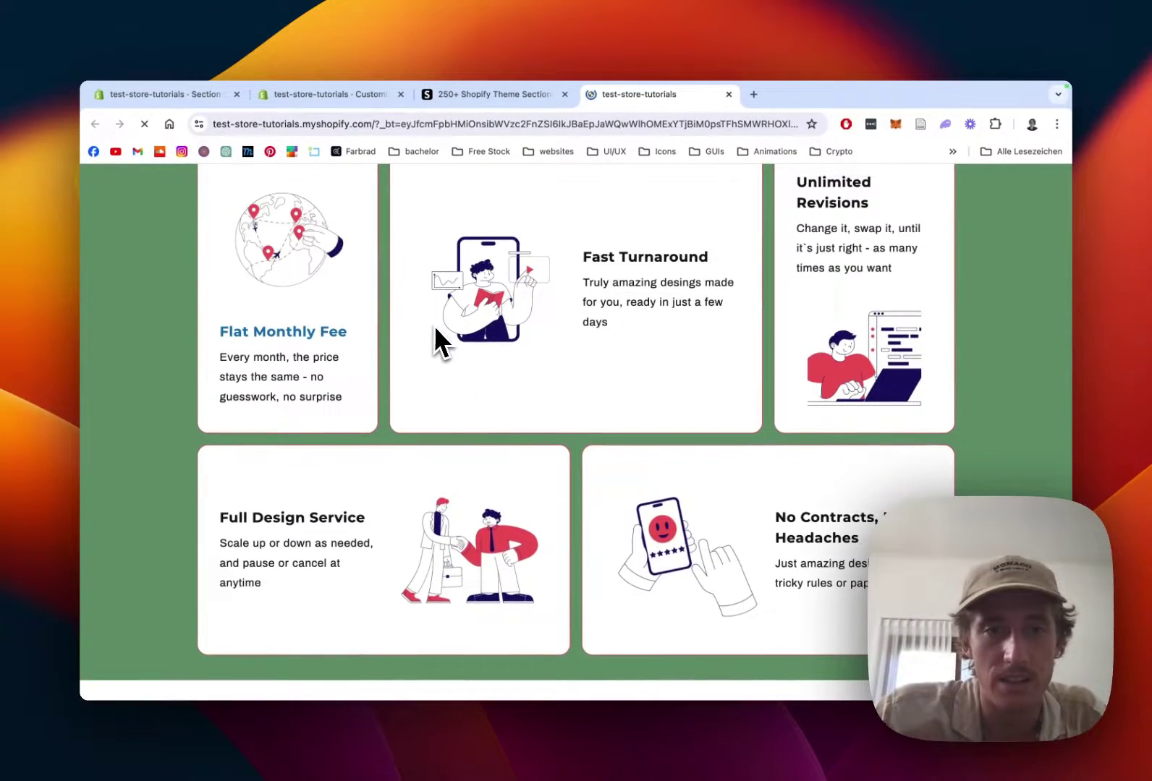
scroll(434, 327, up, 2)
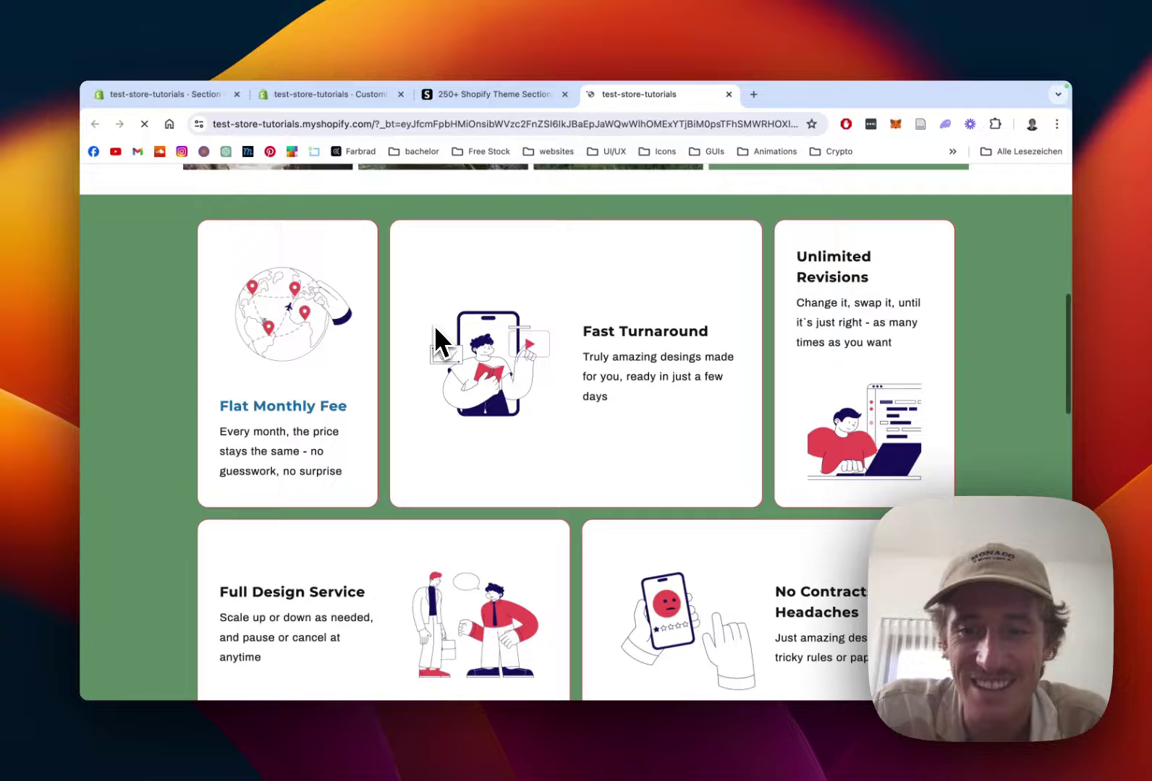
scroll(435, 328, down, 2)
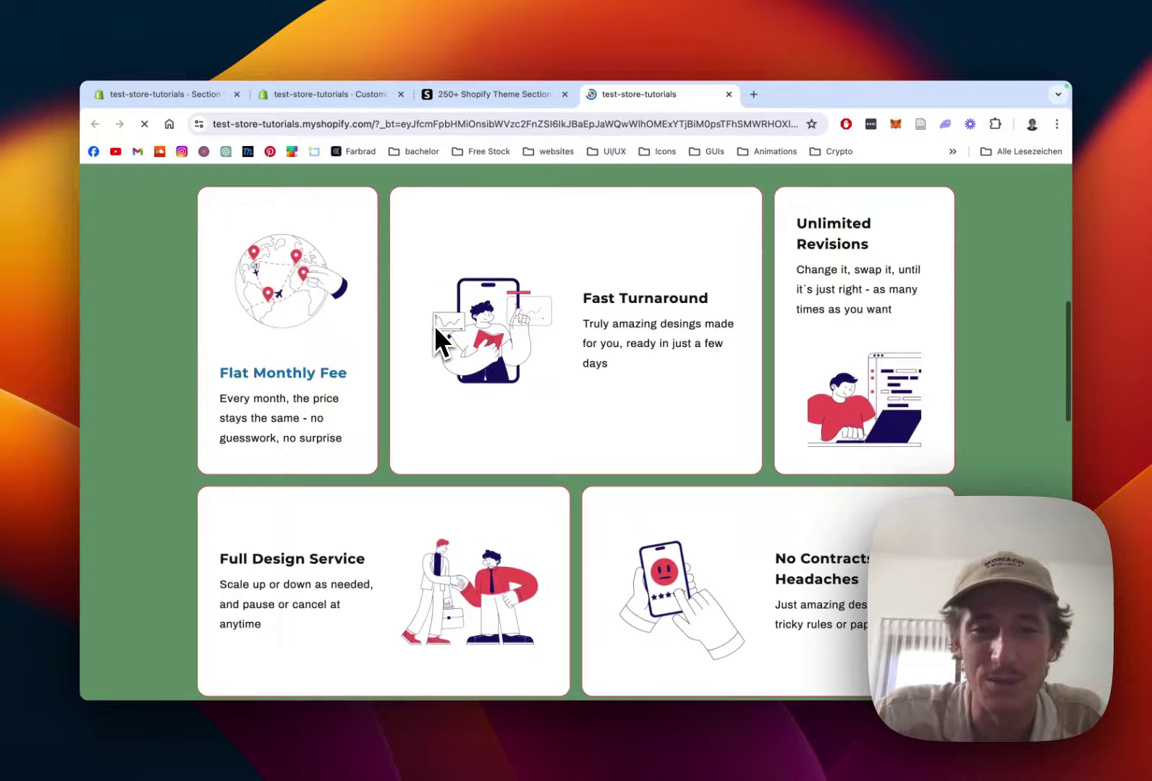